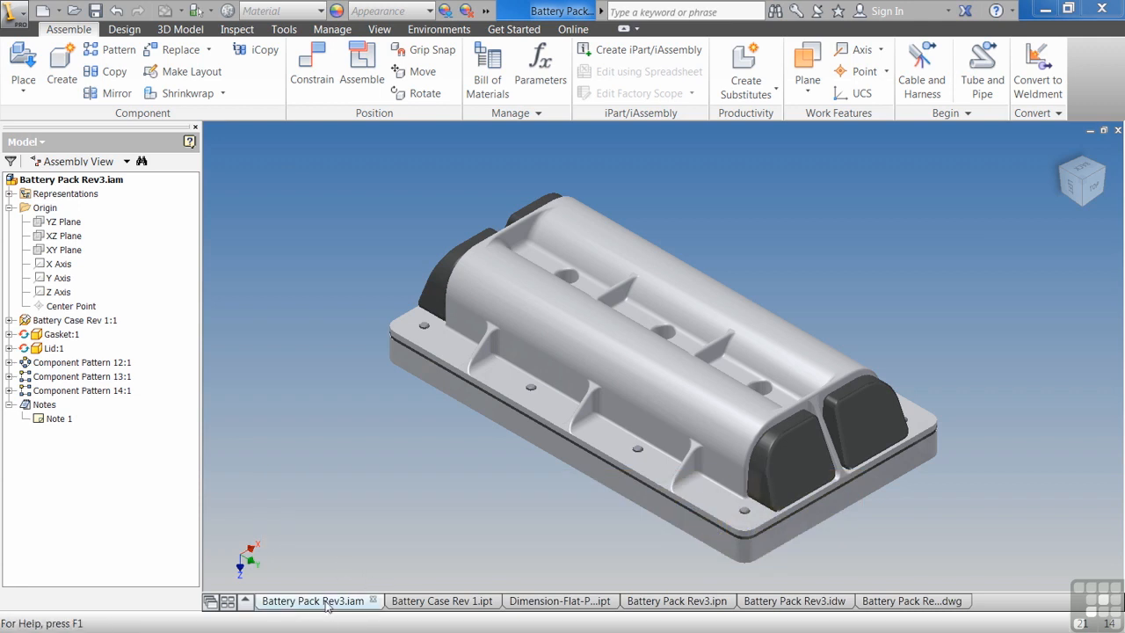
Switch through the open document tabs: battery case part, sheet metal part, presentation, IDW drawing and DWG drawing.
{"action": "left_click", "coordinate": [455, 607]}
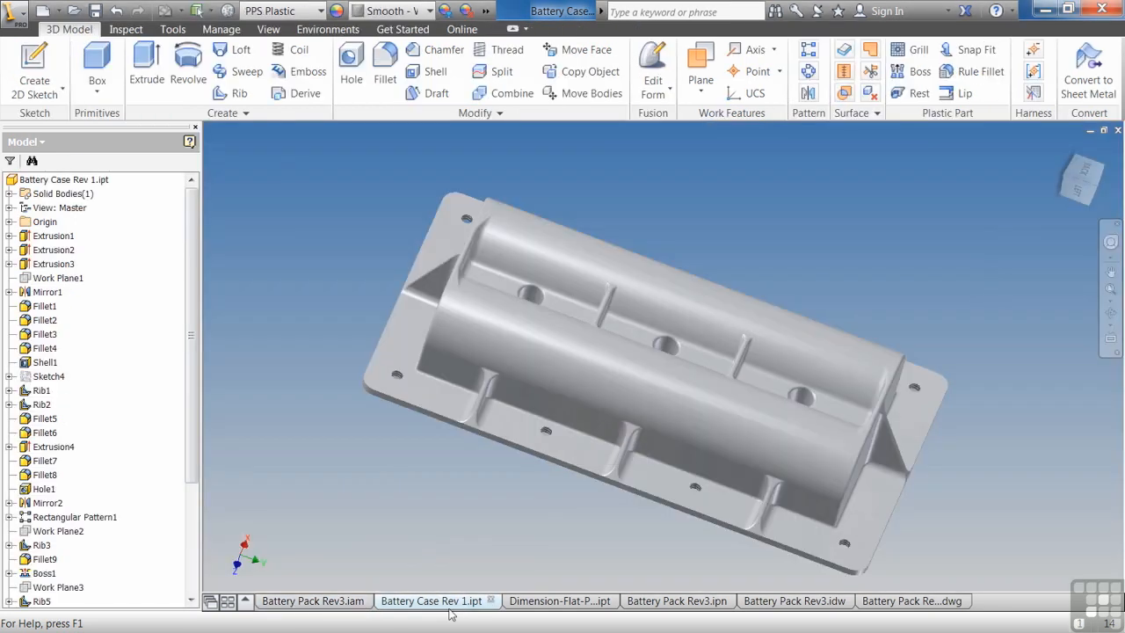
{"action": "left_click", "coordinate": [563, 608]}
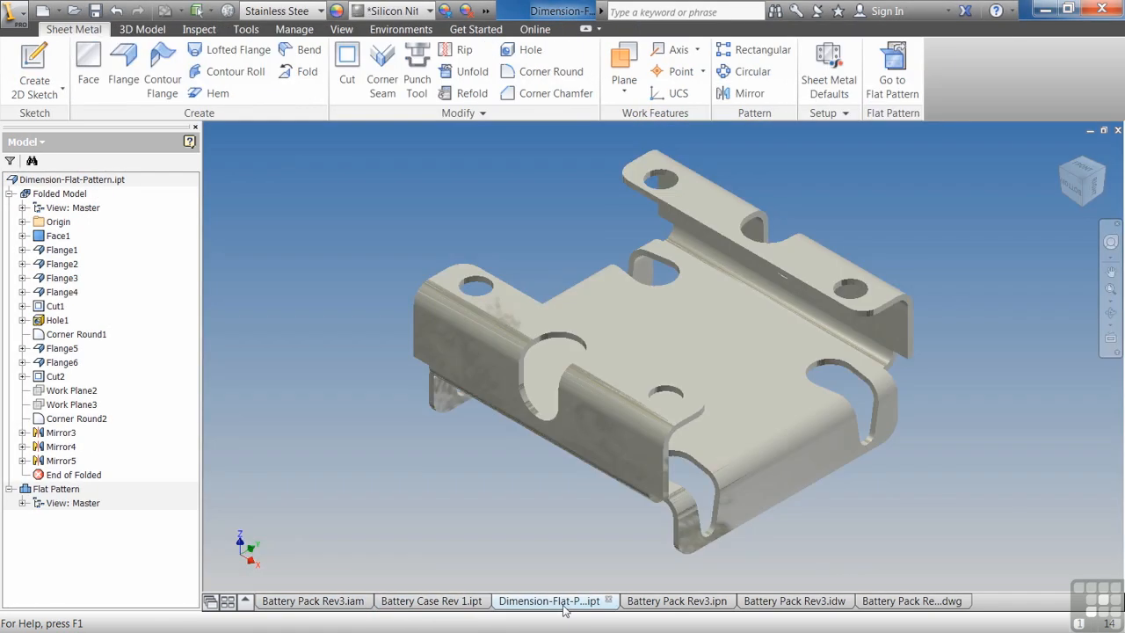
{"action": "left_click", "coordinate": [684, 606]}
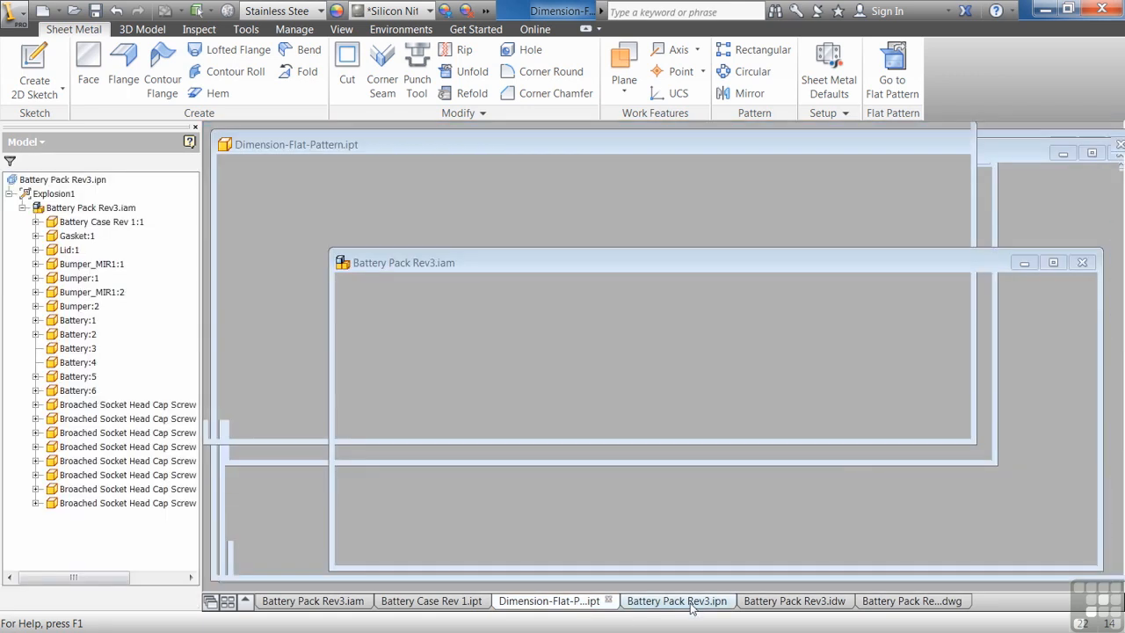
{"action": "left_click", "coordinate": [809, 606]}
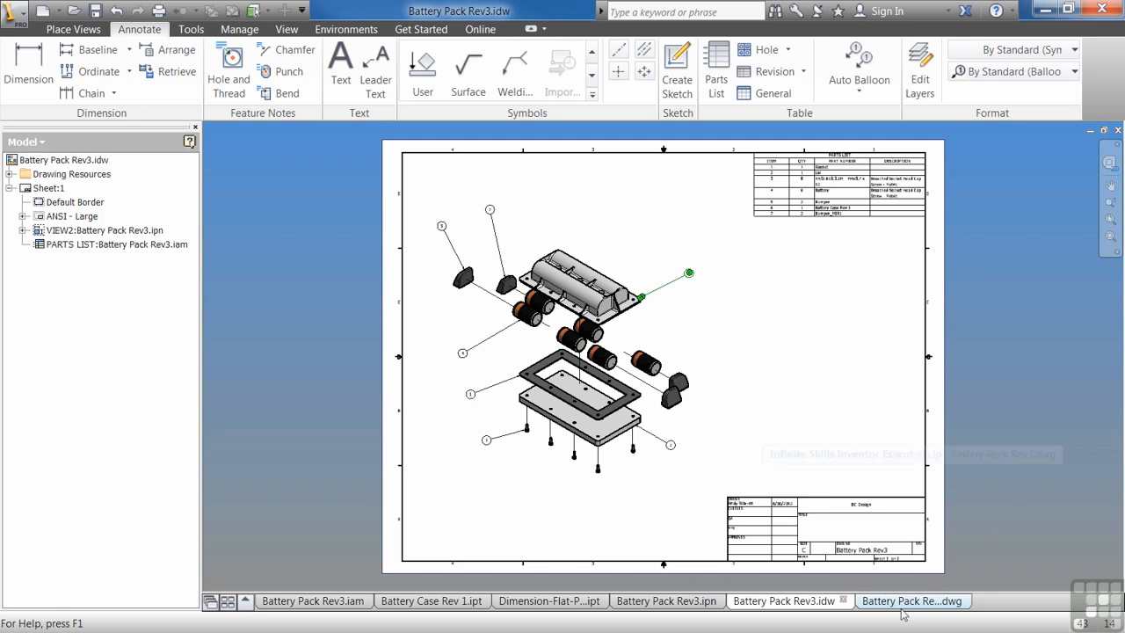
{"action": "left_click", "coordinate": [903, 606]}
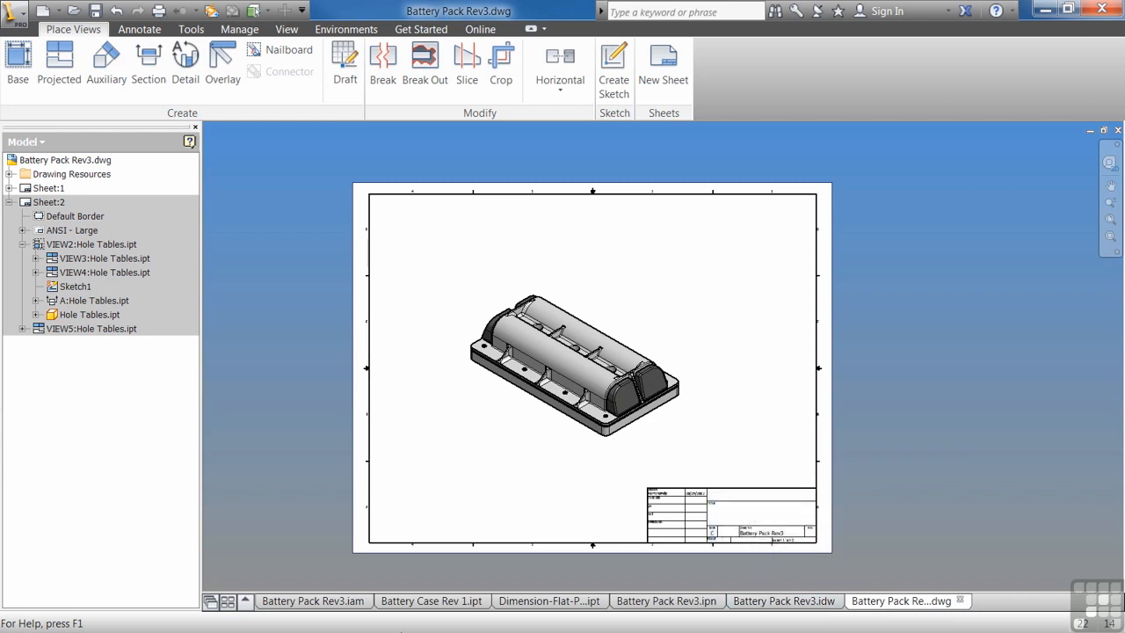
Open the Create New File dialog, preview the Standard.ipn presentation template, and cancel.
{"action": "left_click", "coordinate": [42, 11]}
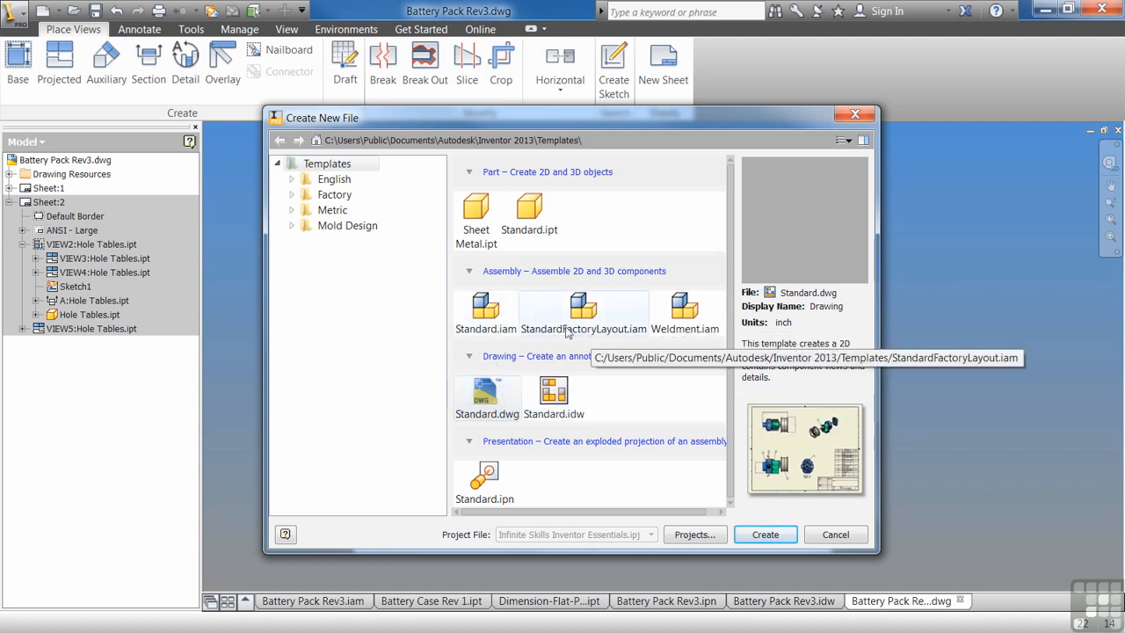
{"action": "left_click", "coordinate": [506, 487]}
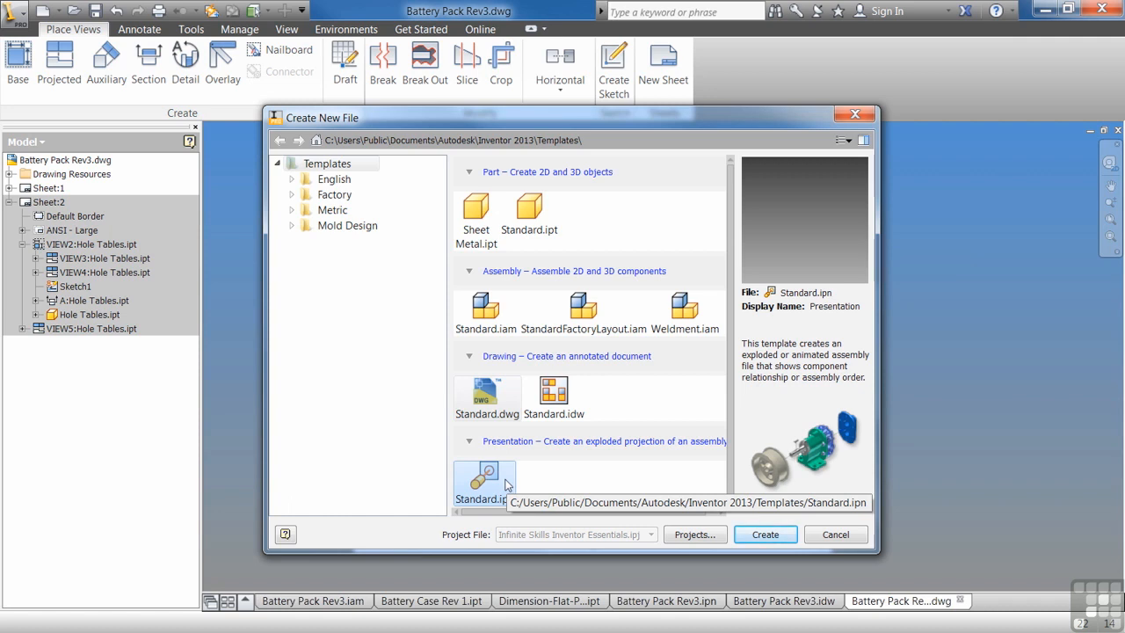
{"action": "left_click", "coordinate": [840, 535]}
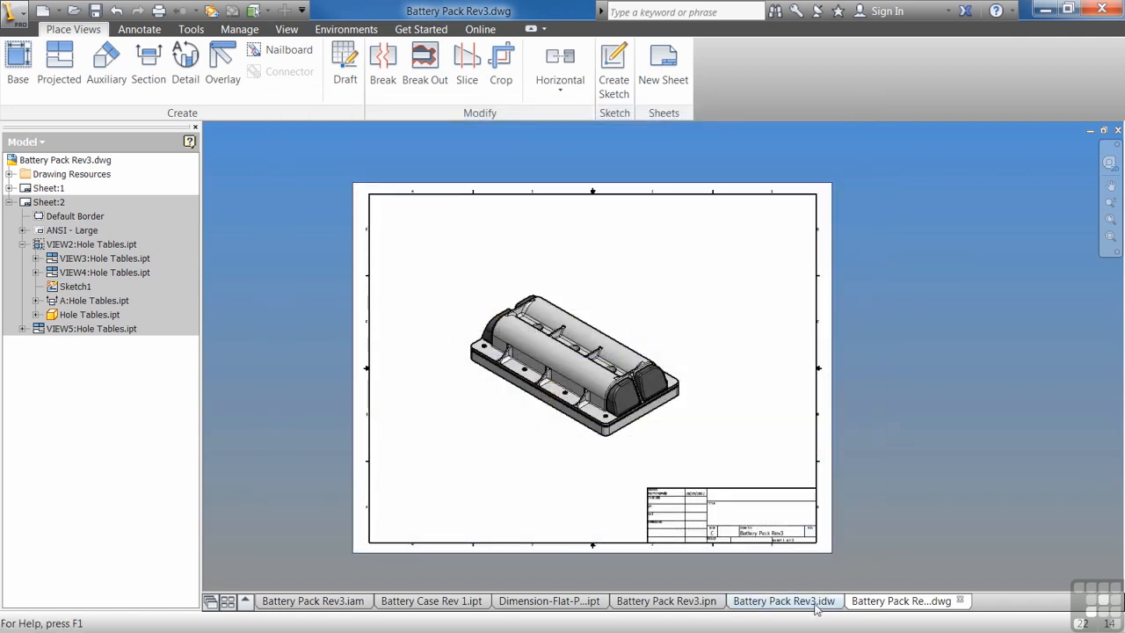
Switch to the IDW drawing, reopen the new-file dialog, and browse the English, Metric, Mold Design and Factory template folders.
{"action": "left_click", "coordinate": [814, 606]}
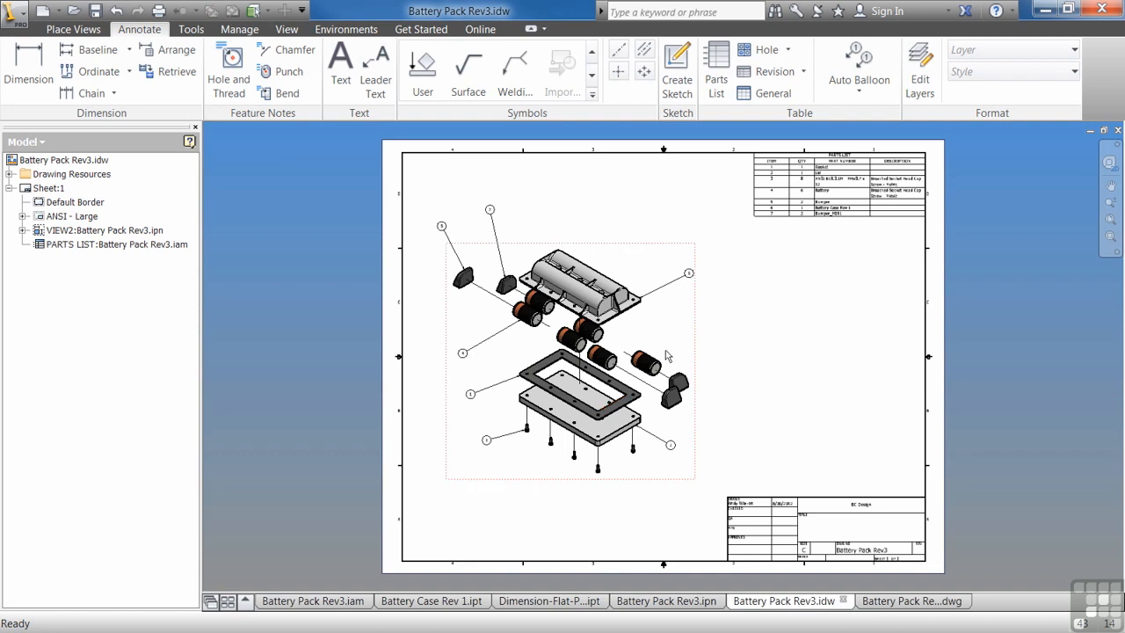
{"action": "left_click", "coordinate": [847, 206]}
{"action": "left_click", "coordinate": [42, 11]}
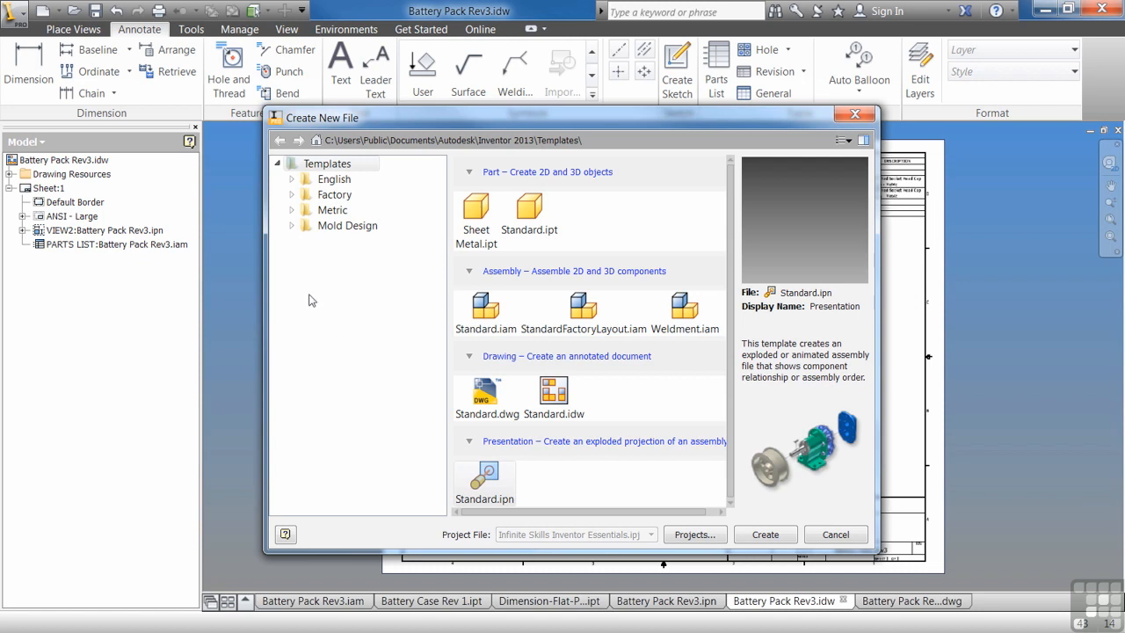
{"action": "left_click", "coordinate": [291, 179]}
{"action": "left_click", "coordinate": [331, 181]}
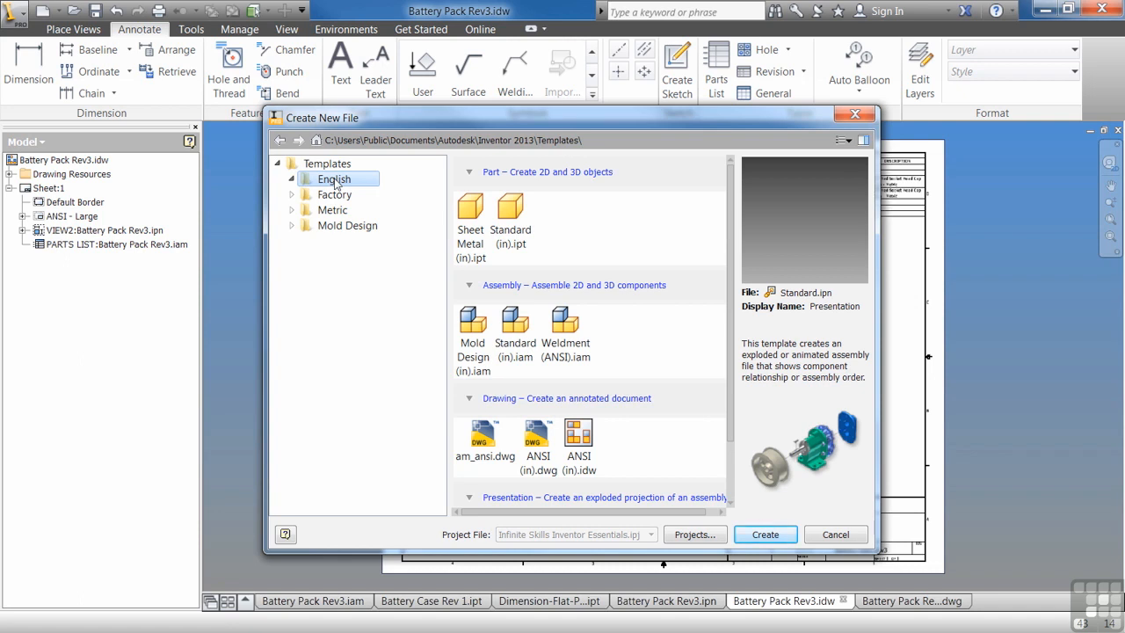
{"action": "scroll", "coordinate": [576, 318], "scroll_direction": "down", "scroll_amount": 1}
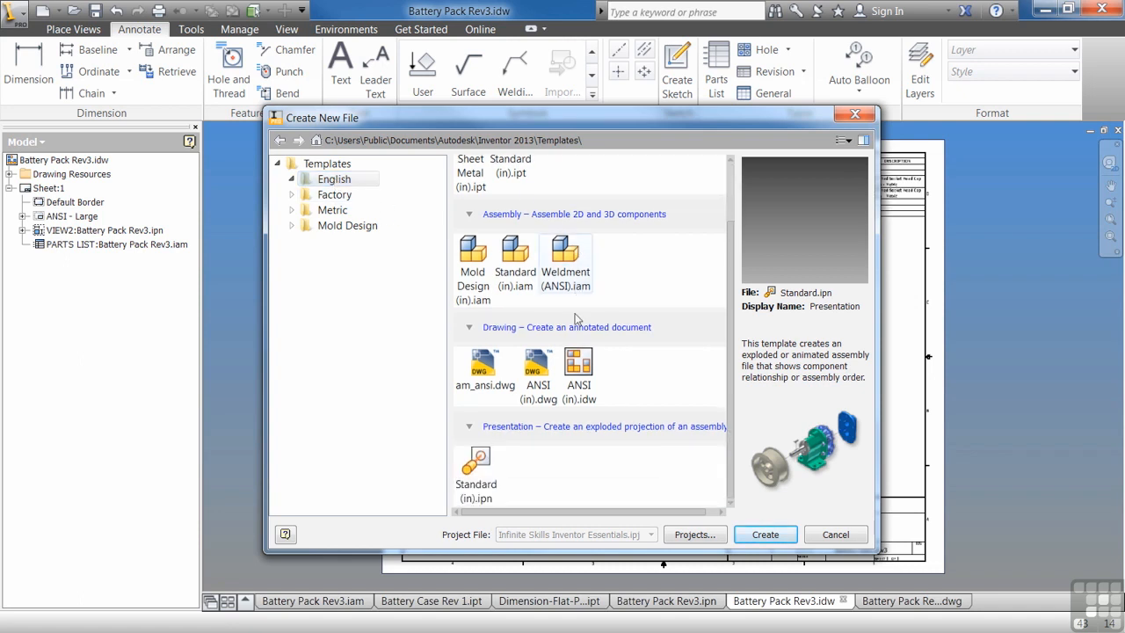
{"action": "scroll", "coordinate": [576, 327], "scroll_direction": "up", "scroll_amount": 1}
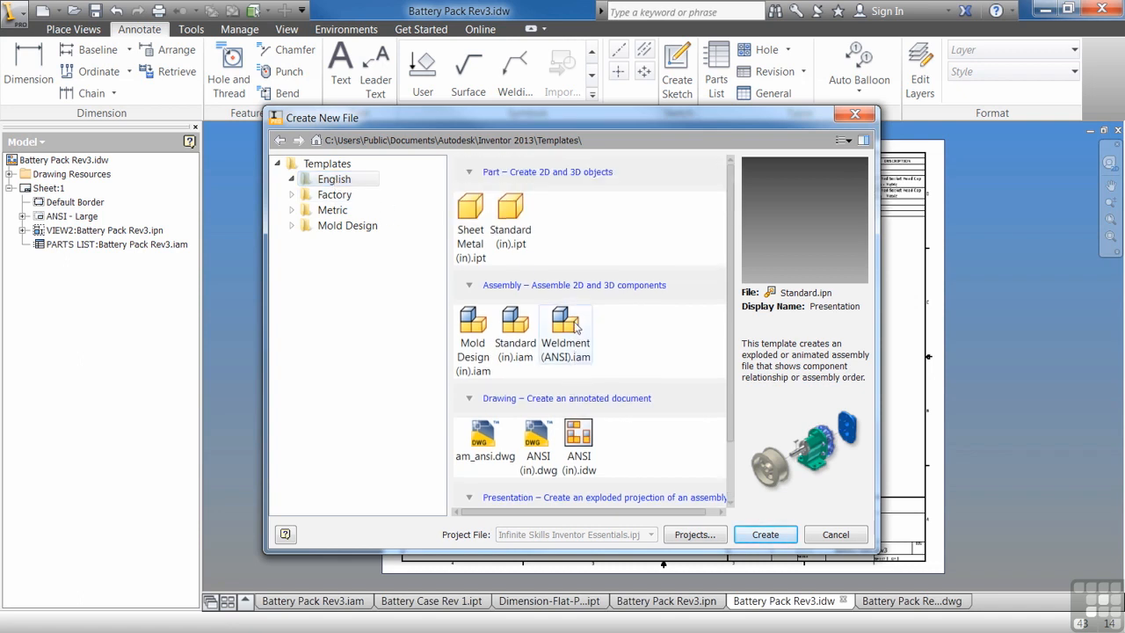
{"action": "left_click", "coordinate": [332, 210]}
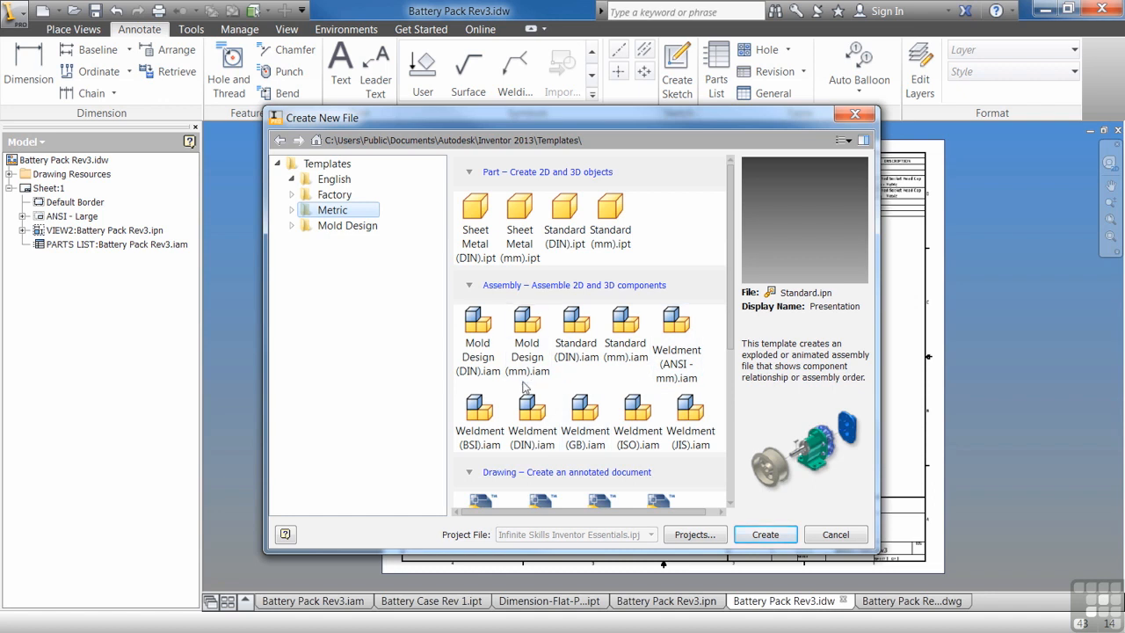
{"action": "scroll", "coordinate": [524, 387], "scroll_direction": "down", "scroll_amount": 1}
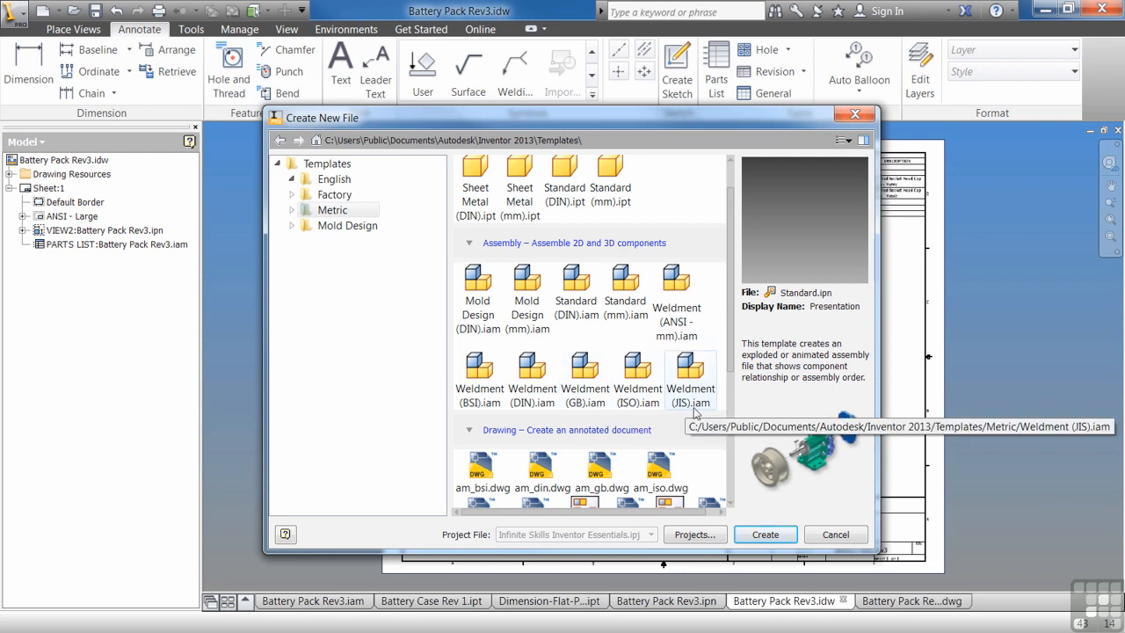
{"action": "scroll", "coordinate": [696, 413], "scroll_direction": "down", "scroll_amount": 4}
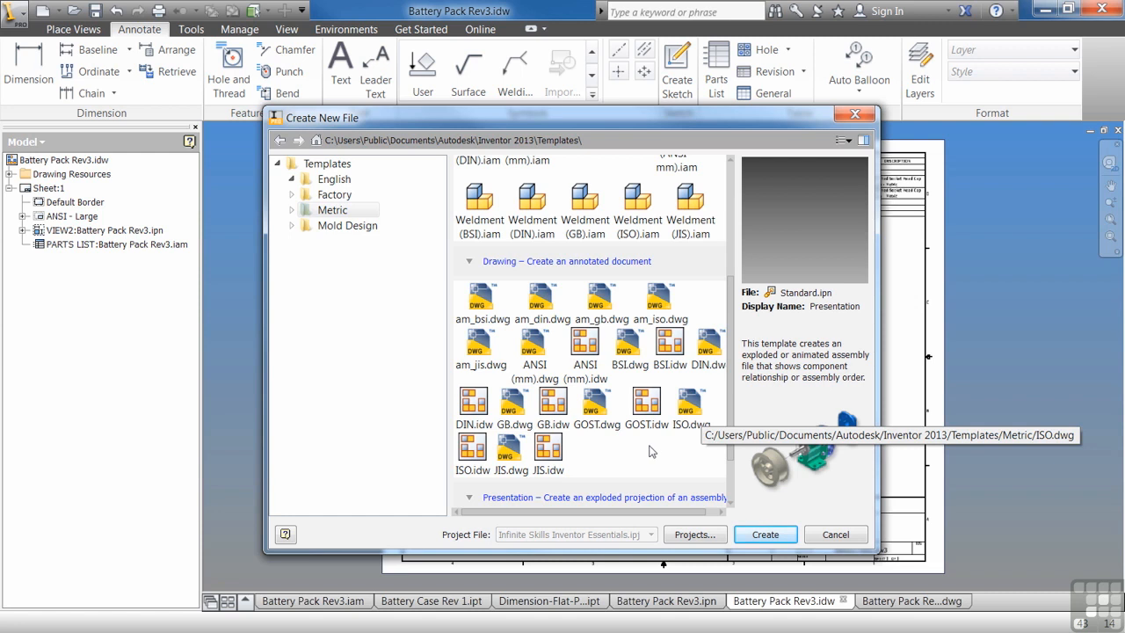
{"action": "scroll", "coordinate": [608, 455], "scroll_direction": "down", "scroll_amount": 2}
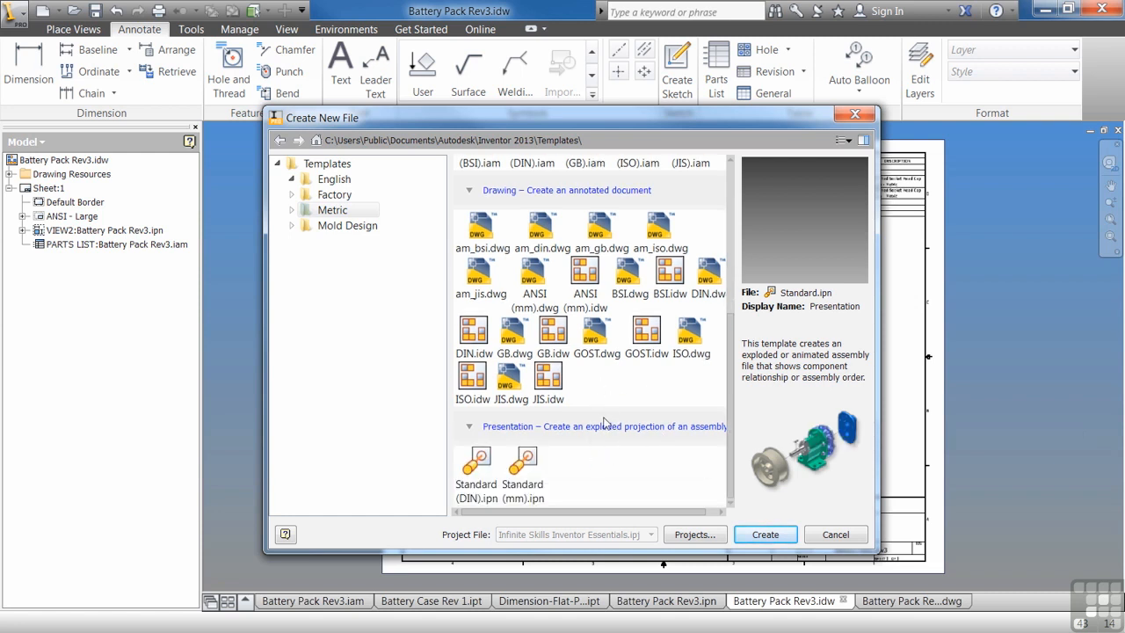
{"action": "scroll", "coordinate": [601, 401], "scroll_direction": "up", "scroll_amount": 8}
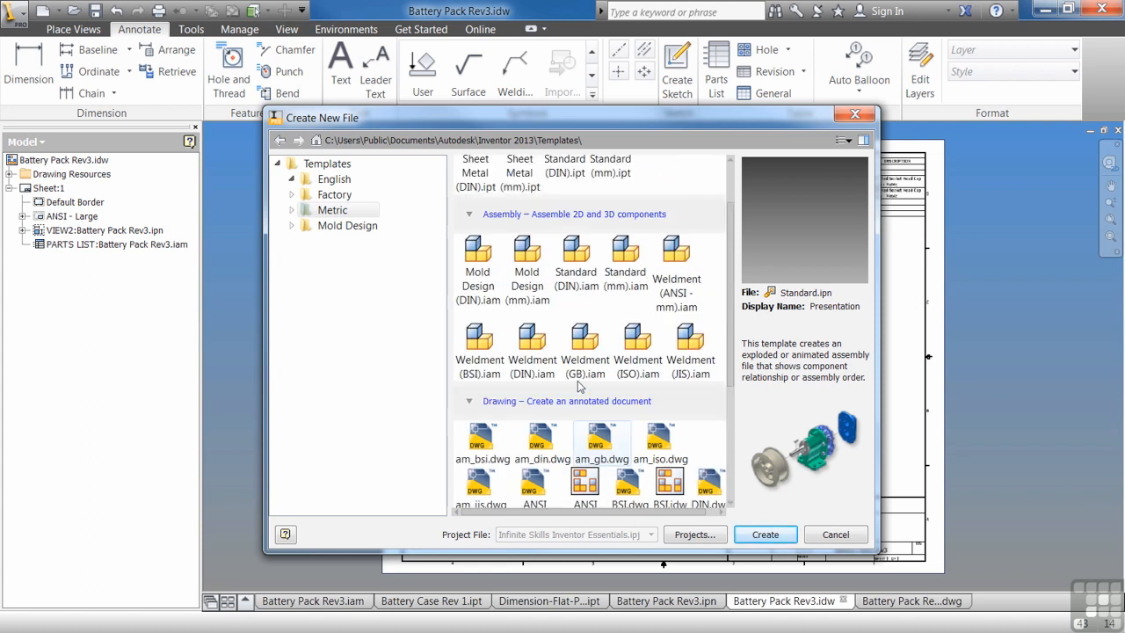
{"action": "left_click", "coordinate": [335, 227]}
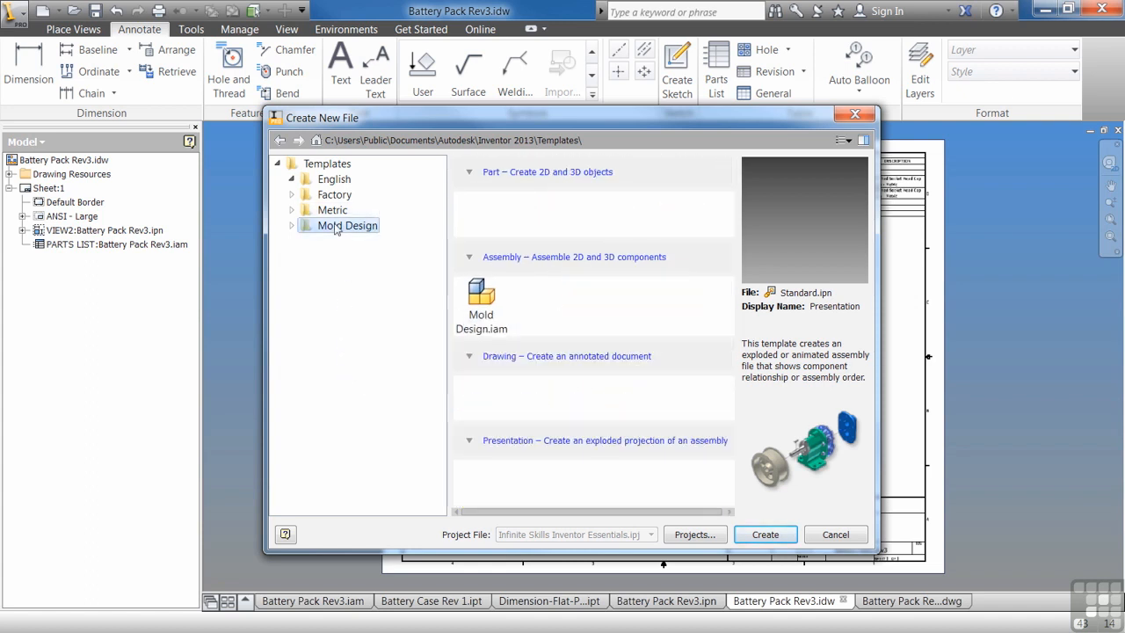
{"action": "left_click", "coordinate": [333, 195]}
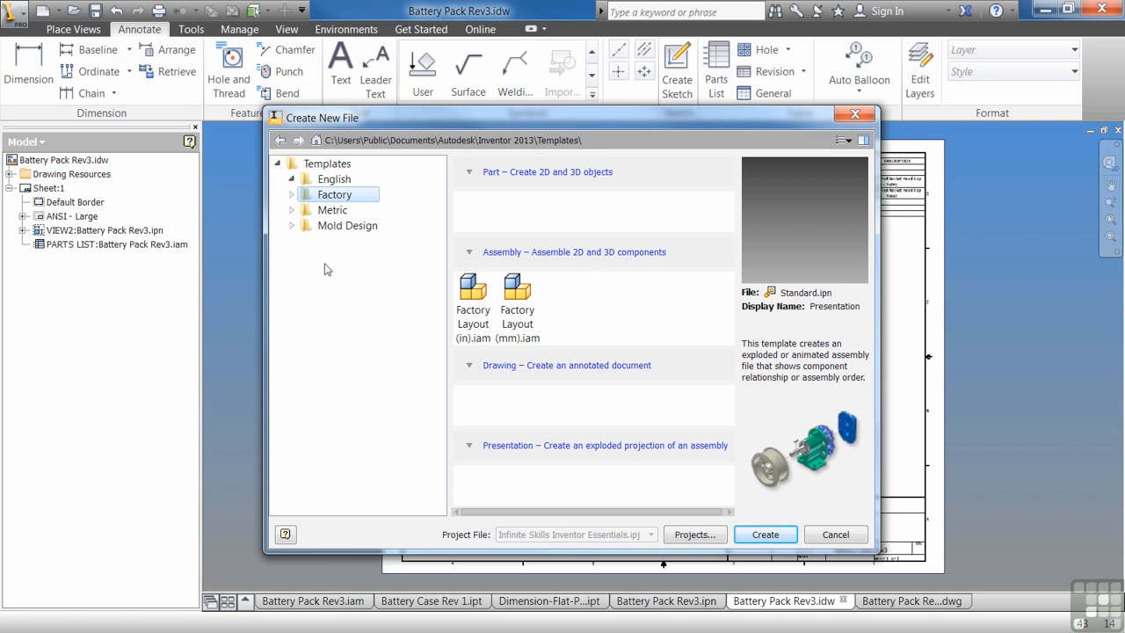
Open the Templates folder in Explorer, create a new folder named Infinite Skills, and close Explorer.
{"action": "left_click", "coordinate": [324, 166]}
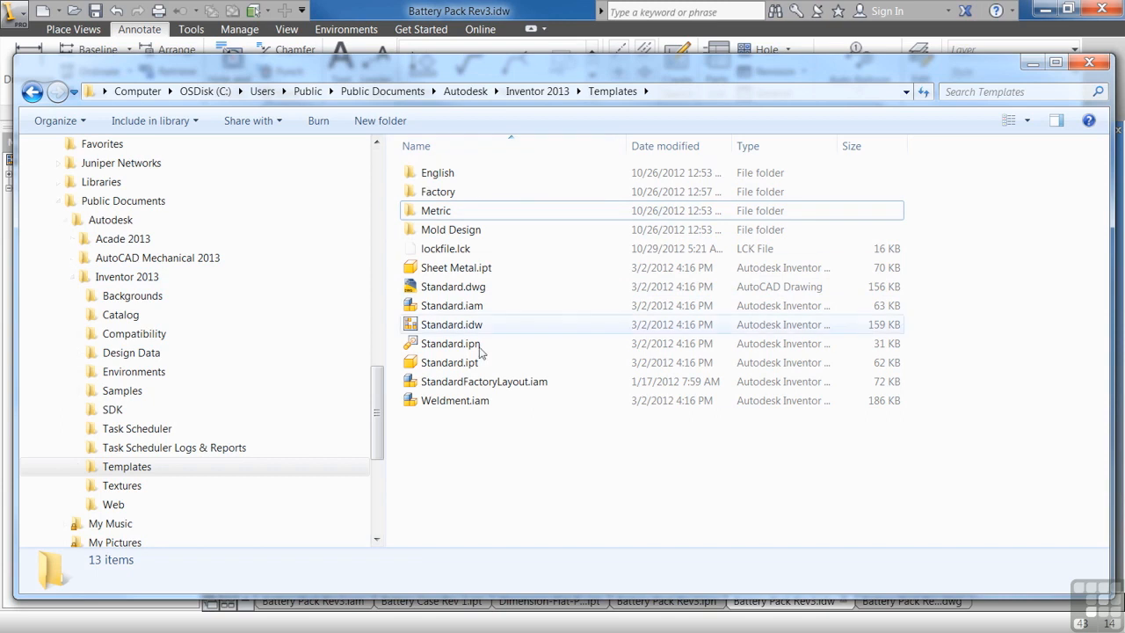
{"action": "right_click", "coordinate": [425, 434]}
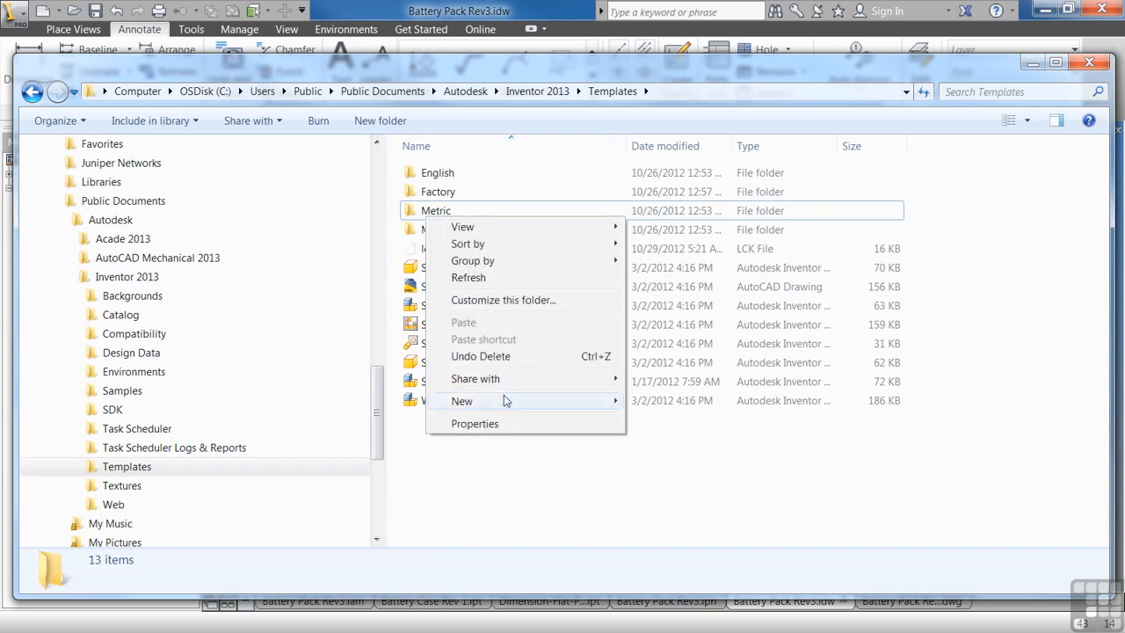
{"action": "mouse_move", "coordinate": [502, 401]}
{"action": "left_click", "coordinate": [663, 158]}
{"action": "type", "text": "Infinite Skills"}
{"action": "key", "text": "Return"}
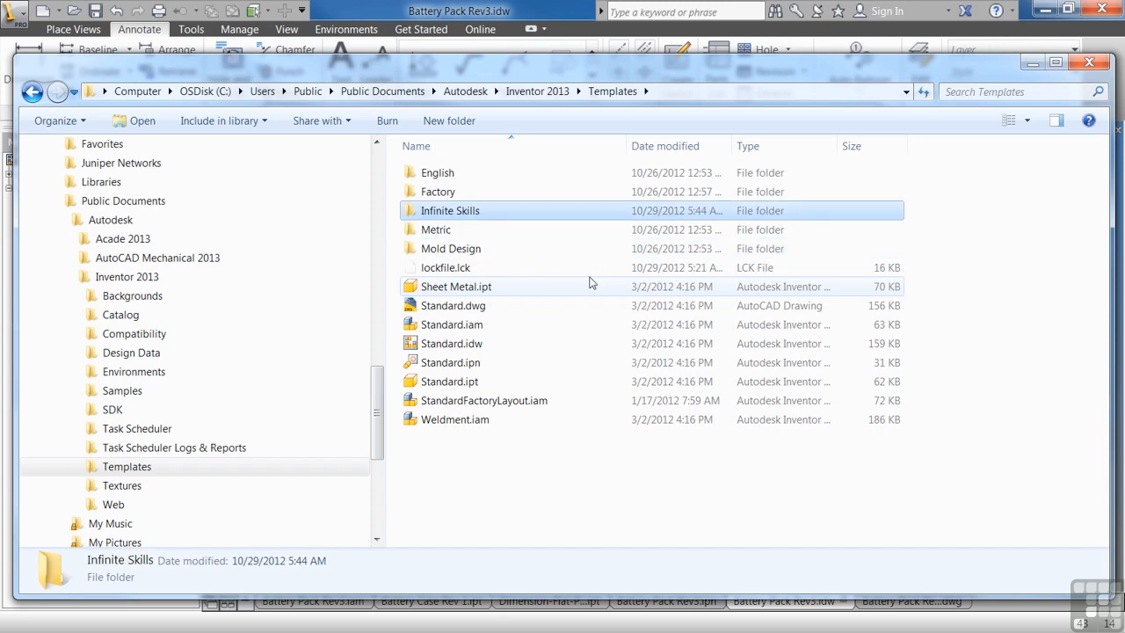
{"action": "left_click", "coordinate": [452, 46]}
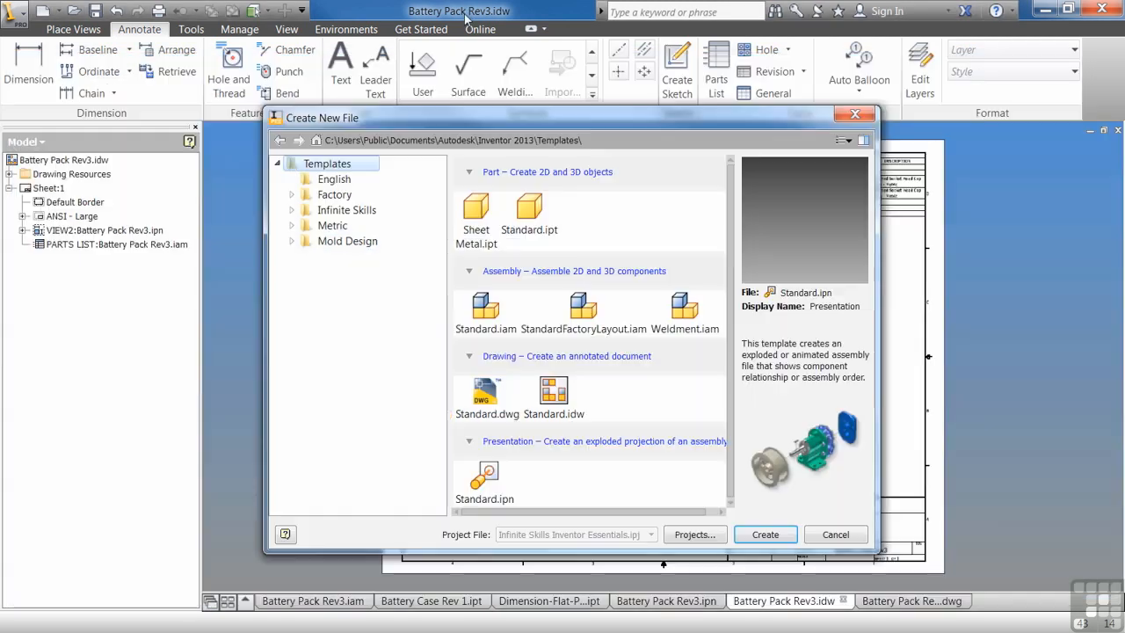
Select the new Infinite Skills template category, return to the Templates root, and cancel the dialog.
{"action": "left_click", "coordinate": [339, 211]}
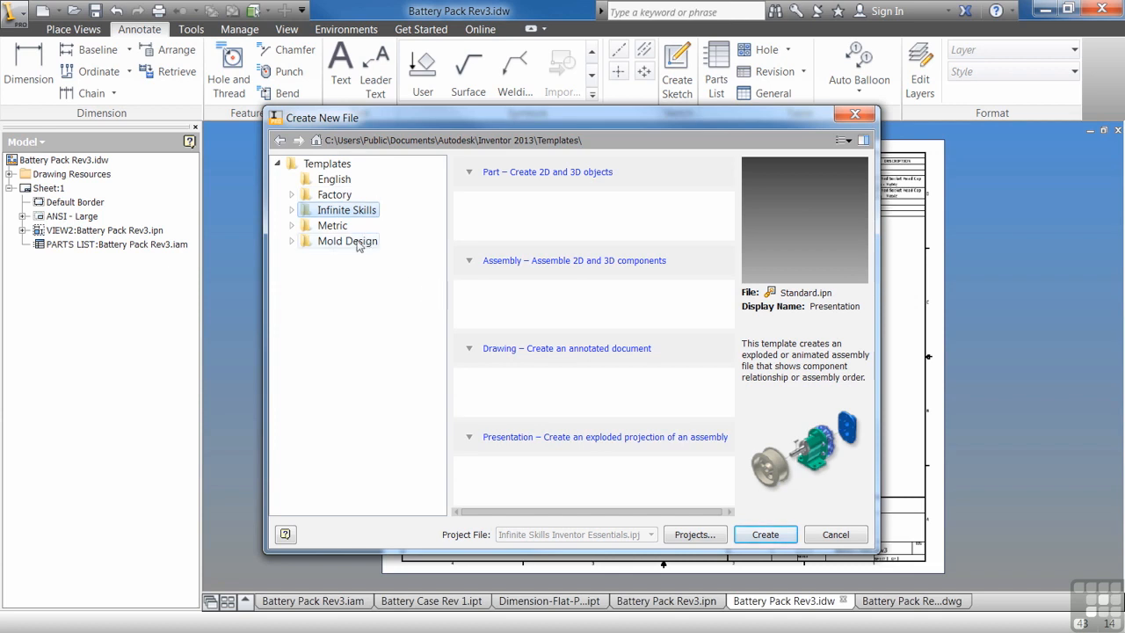
{"action": "left_click", "coordinate": [327, 164]}
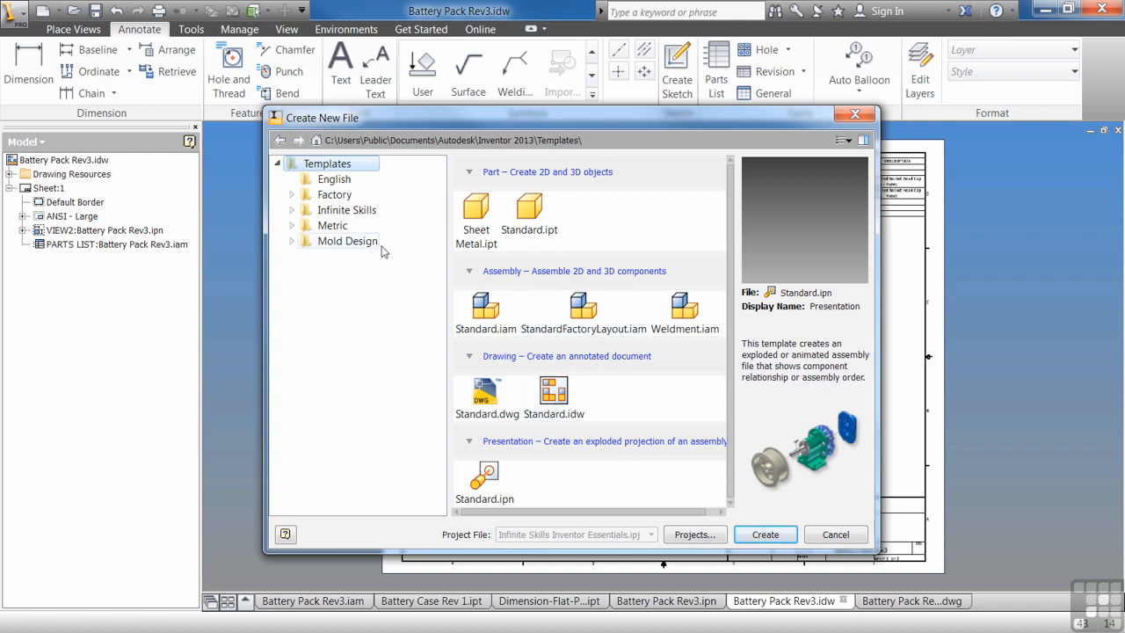
{"action": "left_click", "coordinate": [835, 536]}
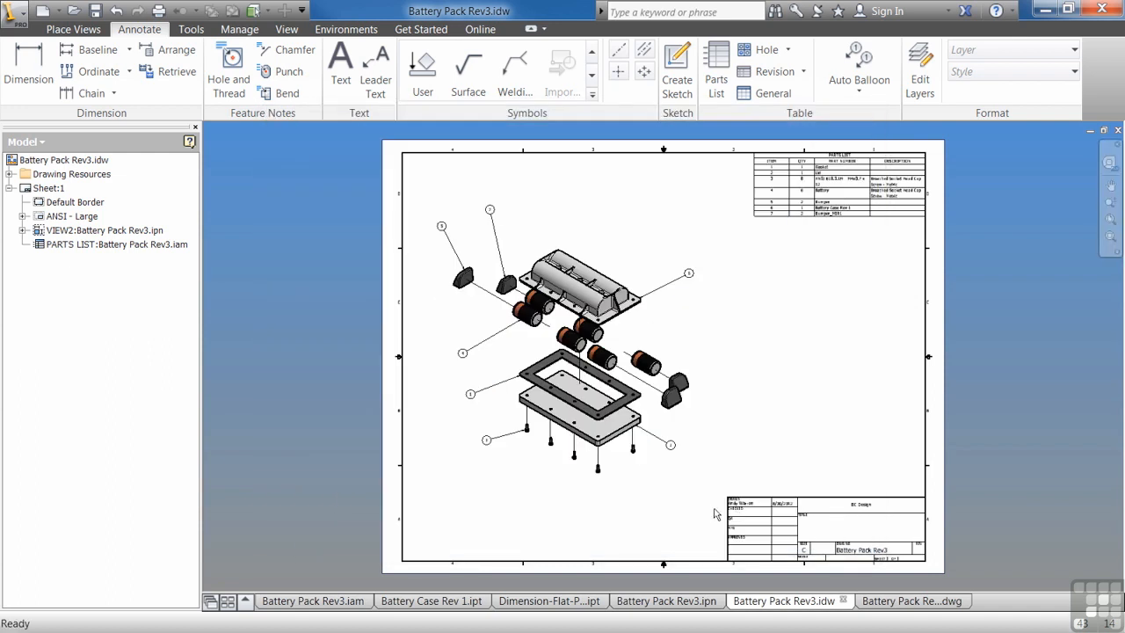
Orbit the battery case part with the view cube, then switch to the sheet metal part.
{"action": "left_click", "coordinate": [413, 606]}
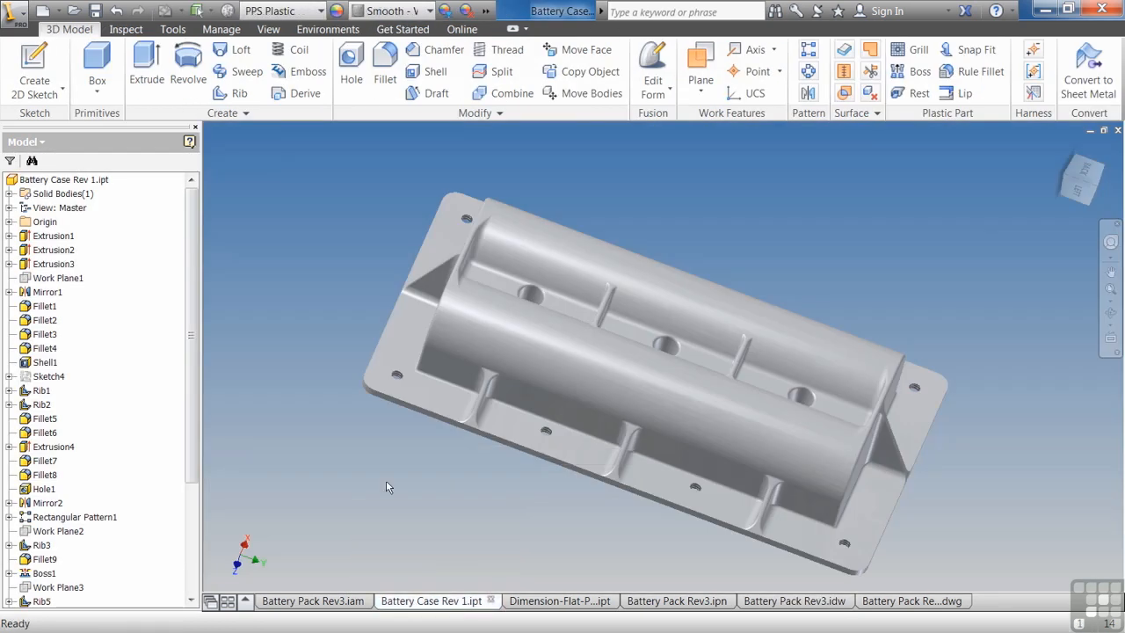
{"action": "mouse_move", "coordinate": [1094, 187]}
{"action": "left_mouse_down"}
{"action": "mouse_move", "coordinate": [1066, 143]}
{"action": "mouse_move", "coordinate": [1068, 66]}
{"action": "mouse_move", "coordinate": [1046, 106]}
{"action": "mouse_move", "coordinate": [1068, 202]}
{"action": "mouse_move", "coordinate": [1083, 189]}
{"action": "mouse_move", "coordinate": [1090, 145]}
{"action": "mouse_move", "coordinate": [1072, 188]}
{"action": "left_mouse_up"}
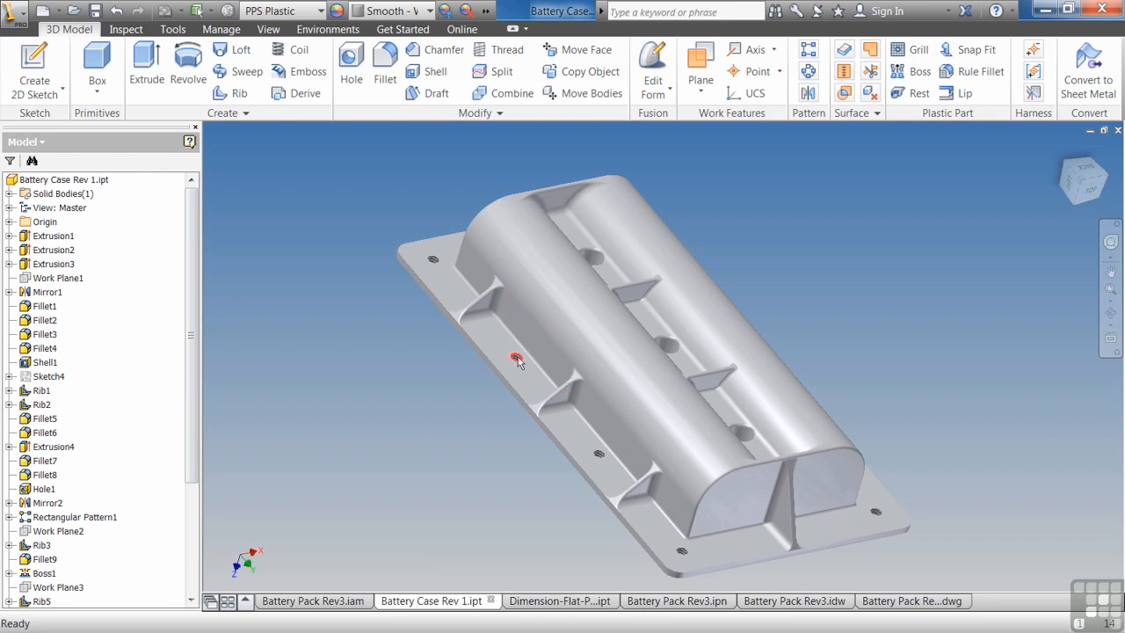
{"action": "left_click", "coordinate": [553, 600]}
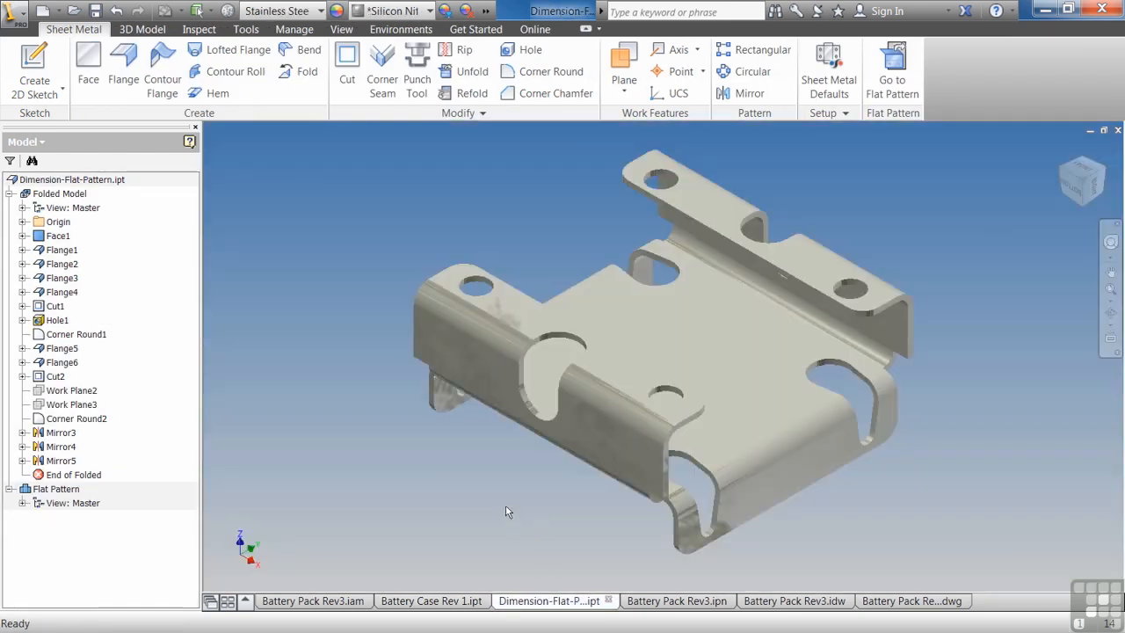
Compare the sheet metal part's ribbon tools with its 3D Model tab tools.
{"action": "left_click", "coordinate": [892, 75]}
{"action": "left_click", "coordinate": [947, 73]}
{"action": "left_click", "coordinate": [148, 30]}
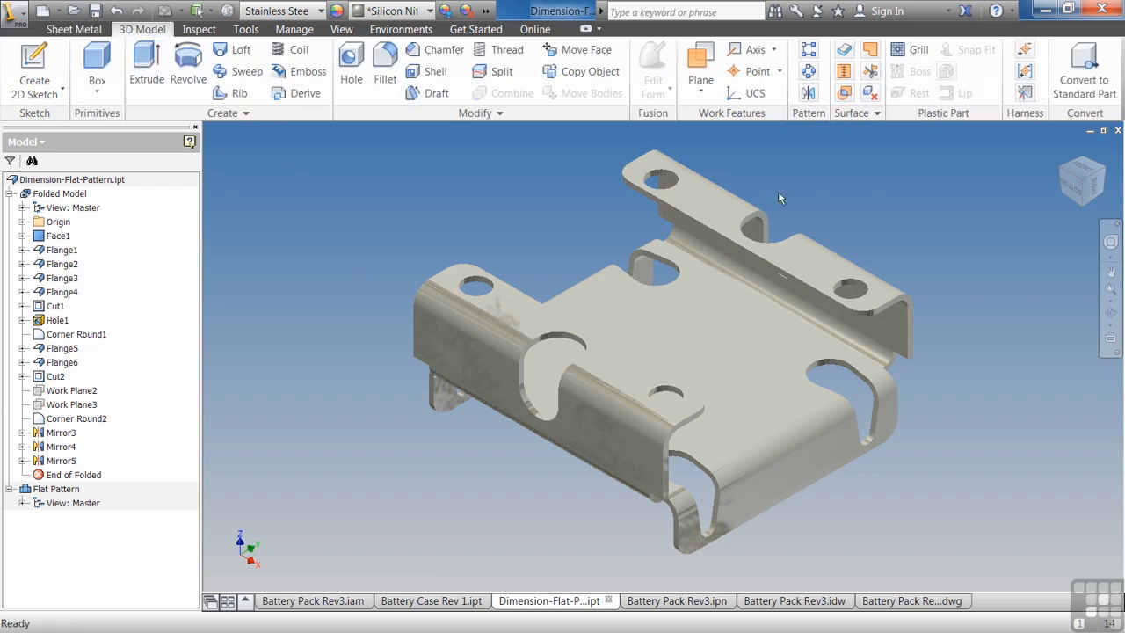
Switch via the battery case part to the assembly and display the assembly's 3D Model tools.
{"action": "left_click", "coordinate": [453, 595]}
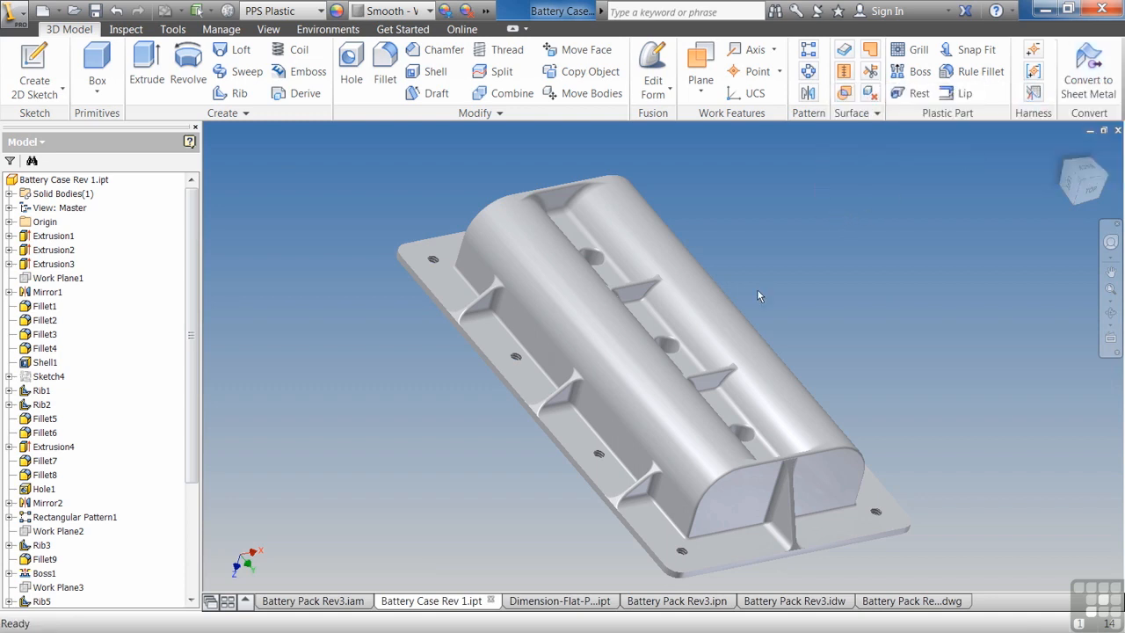
{"action": "left_click", "coordinate": [345, 601]}
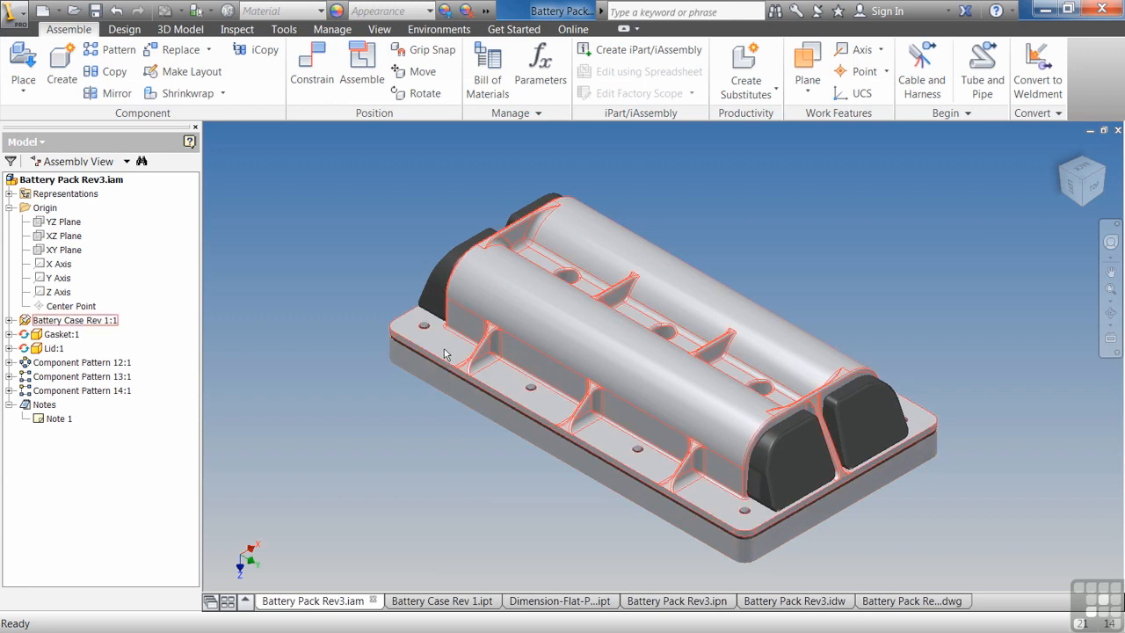
{"action": "left_click", "coordinate": [175, 30]}
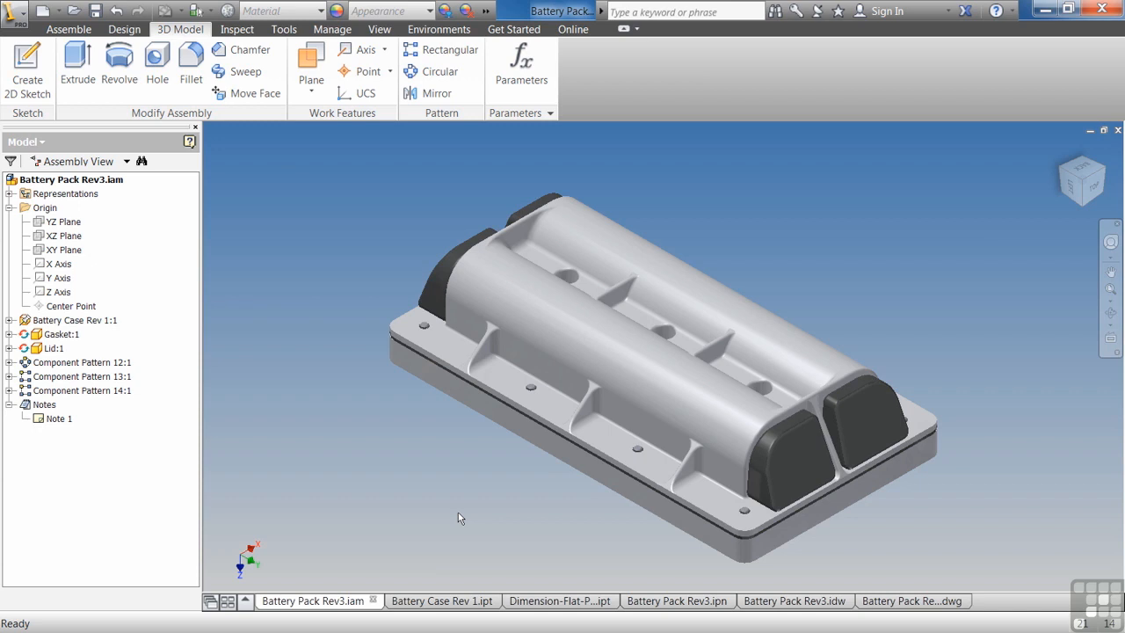
Open the battery case component in its own window, then return to the assembly and maximize its window.
{"action": "double_click", "coordinate": [580, 402]}
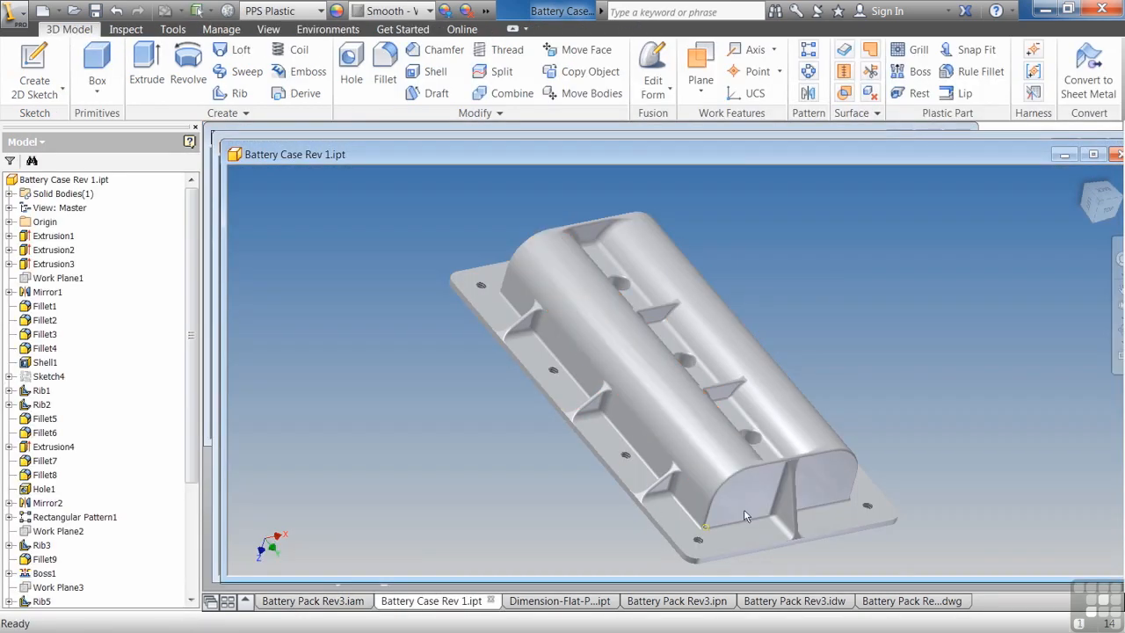
{"action": "left_click", "coordinate": [322, 604]}
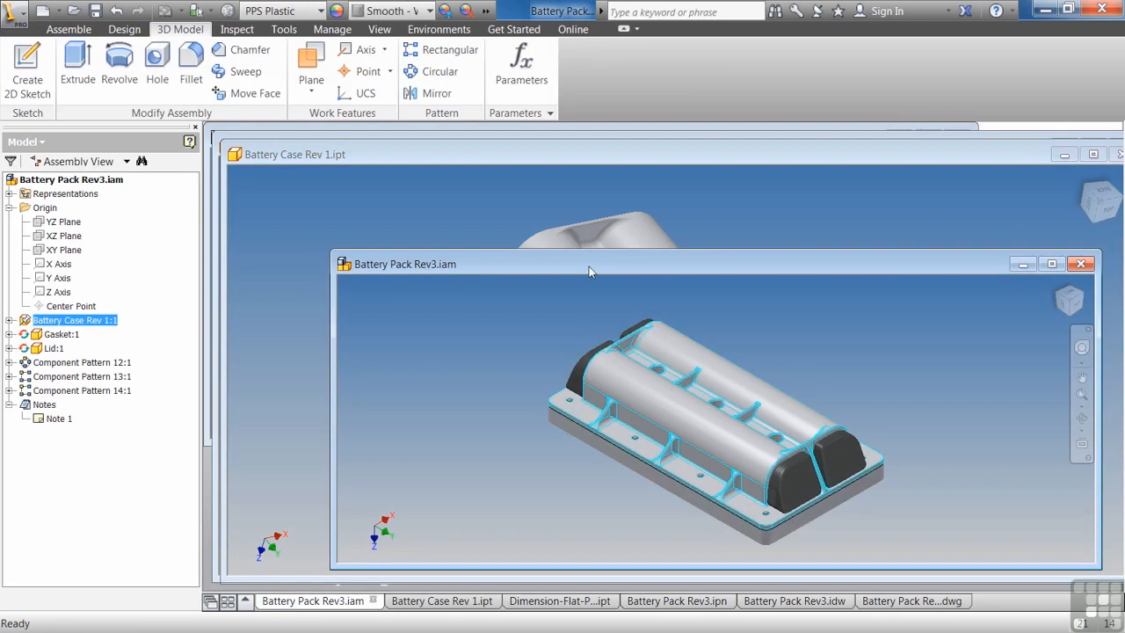
{"action": "double_click", "coordinate": [589, 267]}
Activate the lid for in-place editing within the assembly, orbit slightly, and return to the assembly level.
{"action": "double_click", "coordinate": [579, 467]}
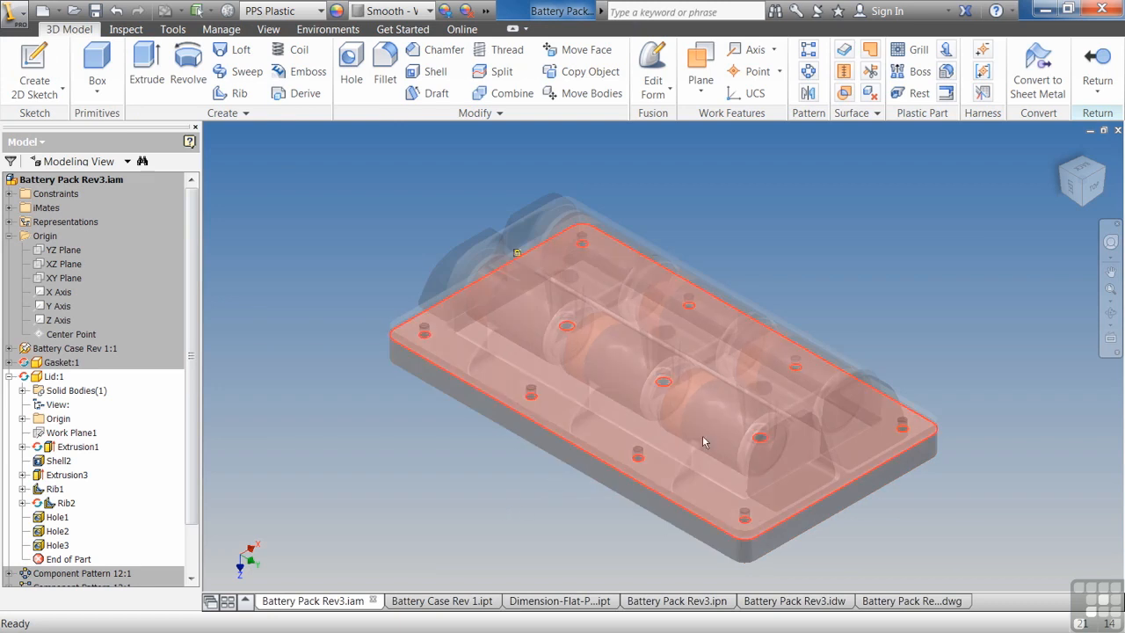
{"action": "mouse_move", "coordinate": [1086, 187]}
{"action": "left_mouse_down"}
{"action": "mouse_move", "coordinate": [1087, 88]}
{"action": "mouse_move", "coordinate": [1084, 187]}
{"action": "left_mouse_up"}
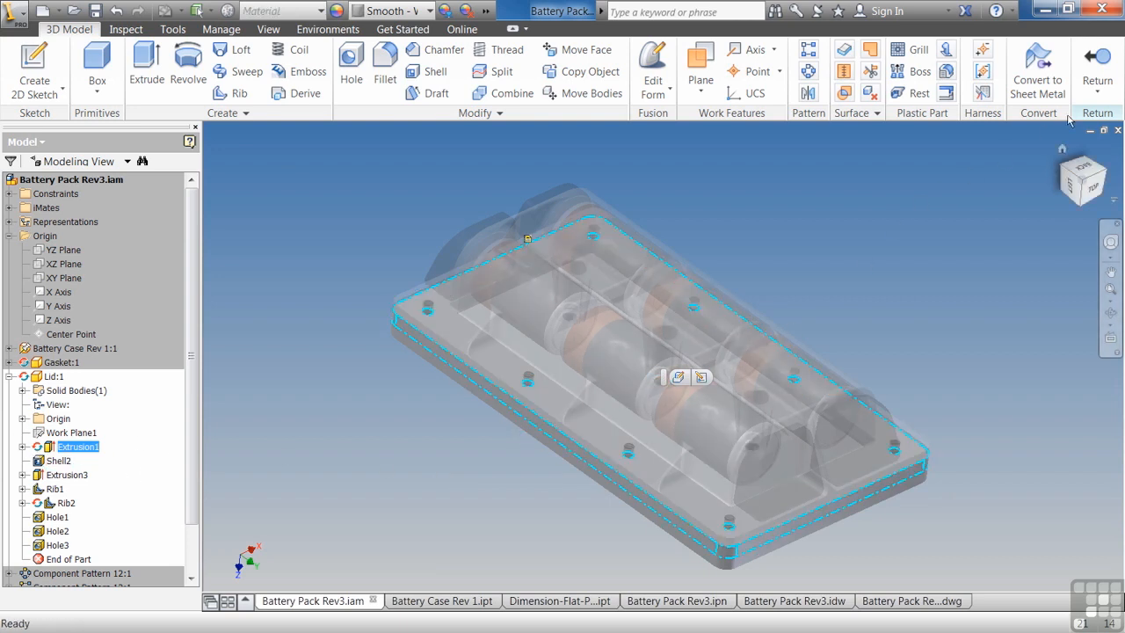
{"action": "left_click", "coordinate": [1097, 71]}
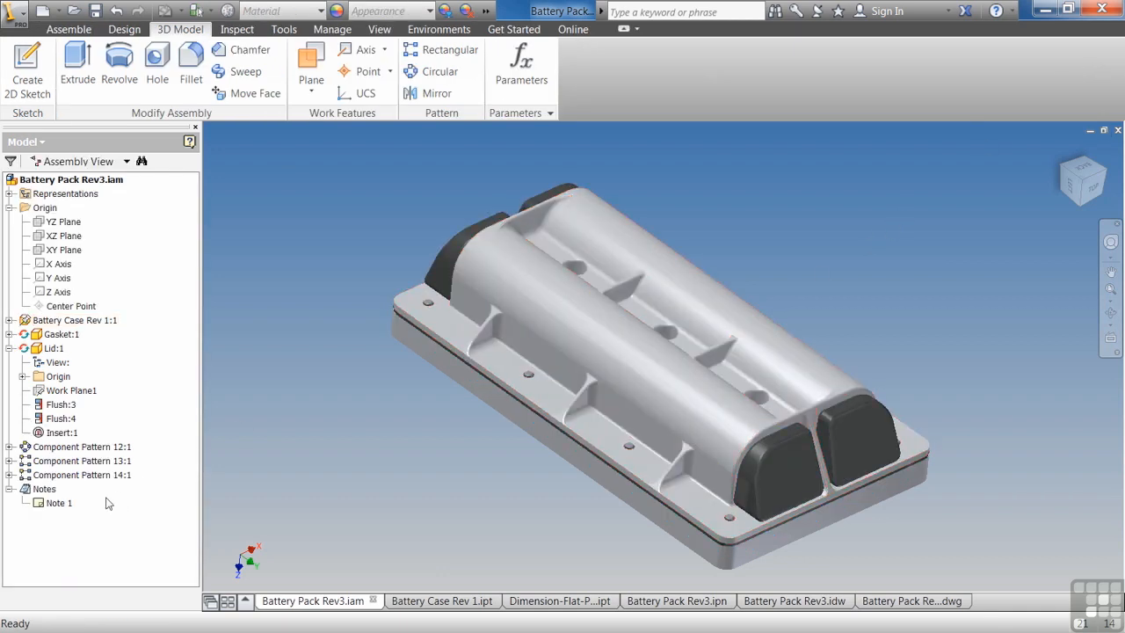
Open the assembly's Note 1 in the Engineer's Notebook and finish the notebook.
{"action": "double_click", "coordinate": [58, 505]}
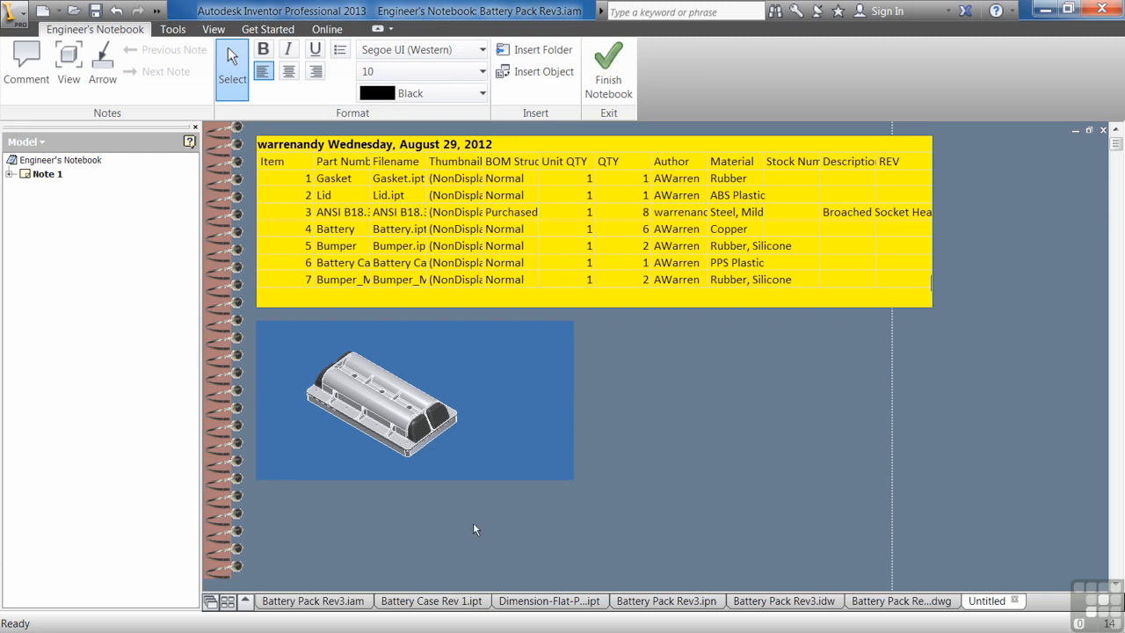
{"action": "left_click", "coordinate": [609, 74]}
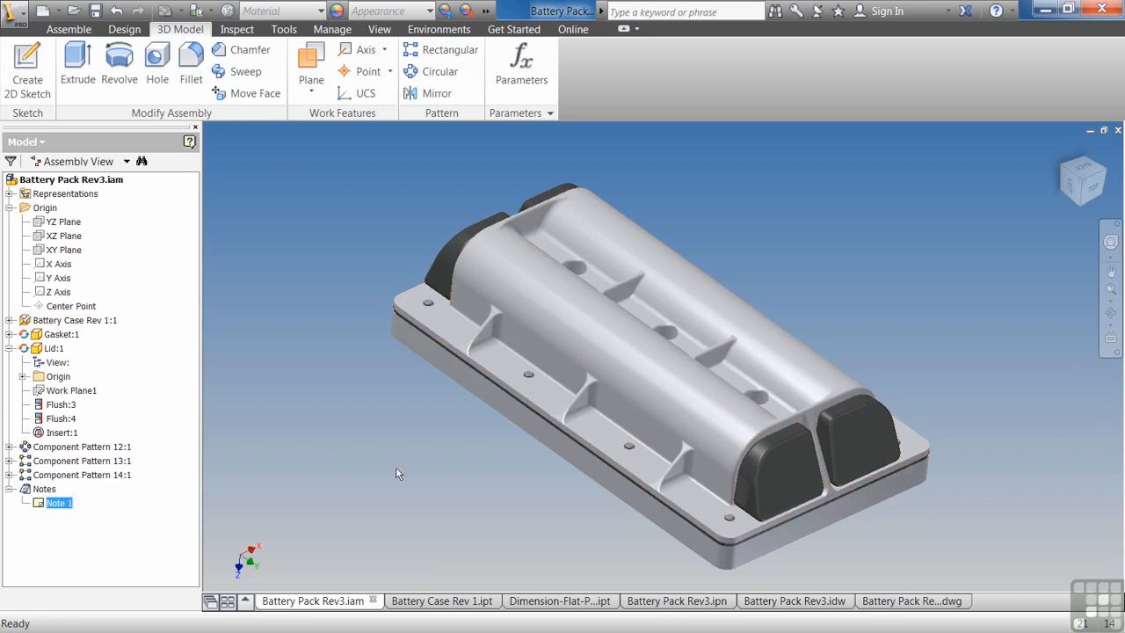
Switch between the IDW drawing and the IPN presentation documents, ending on the DWG drawing.
{"action": "left_click", "coordinate": [795, 603]}
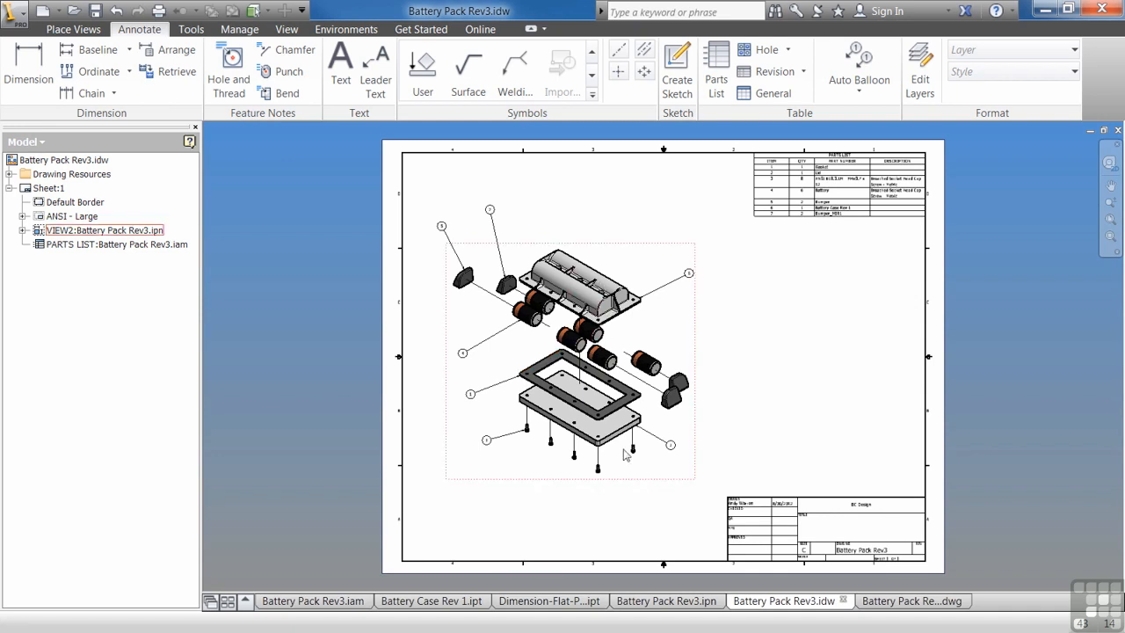
{"action": "left_click", "coordinate": [672, 601]}
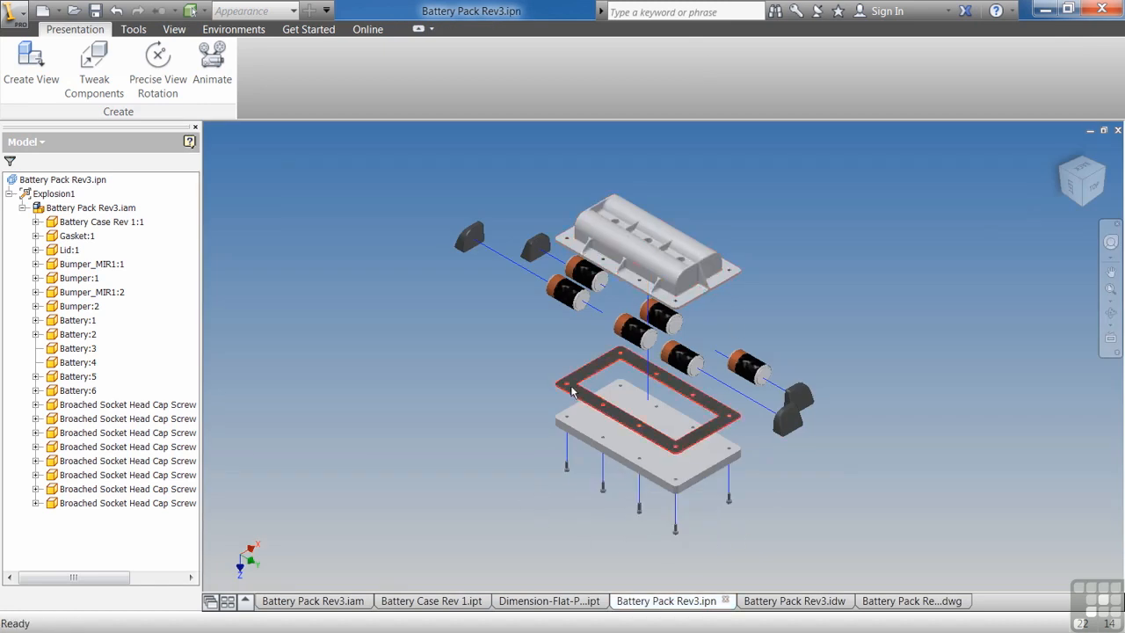
{"action": "left_click", "coordinate": [765, 602]}
{"action": "left_click", "coordinate": [666, 601]}
{"action": "left_click", "coordinate": [788, 605]}
{"action": "left_click", "coordinate": [880, 605]}
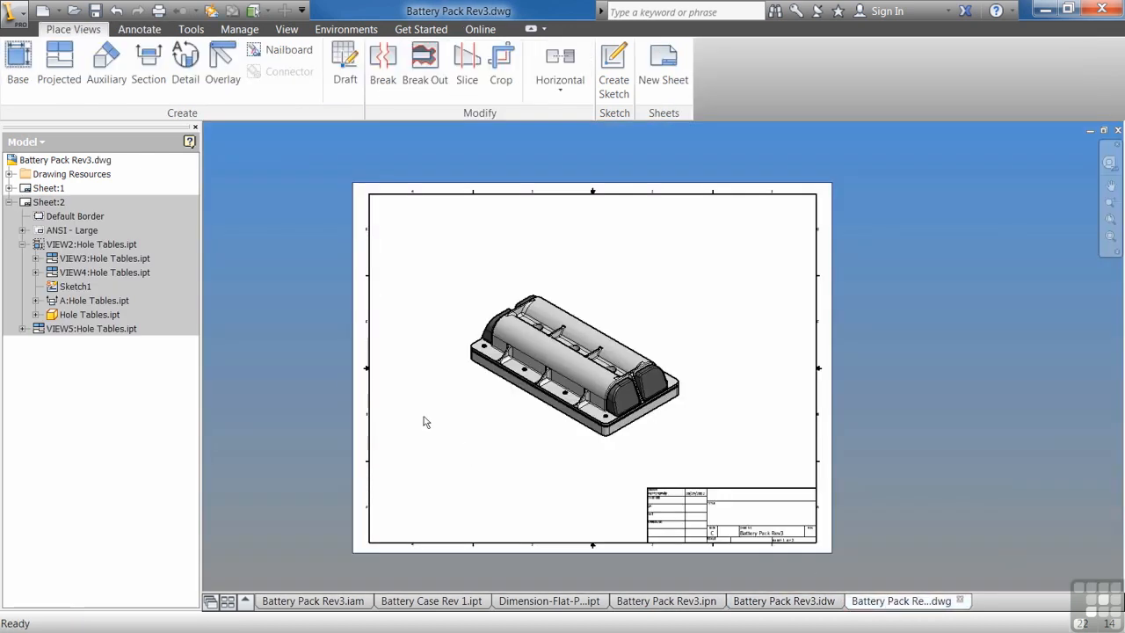
Activate Sheet:2 of the DWG drawing and nudge the section view A slightly to the right.
{"action": "double_click", "coordinate": [44, 188]}
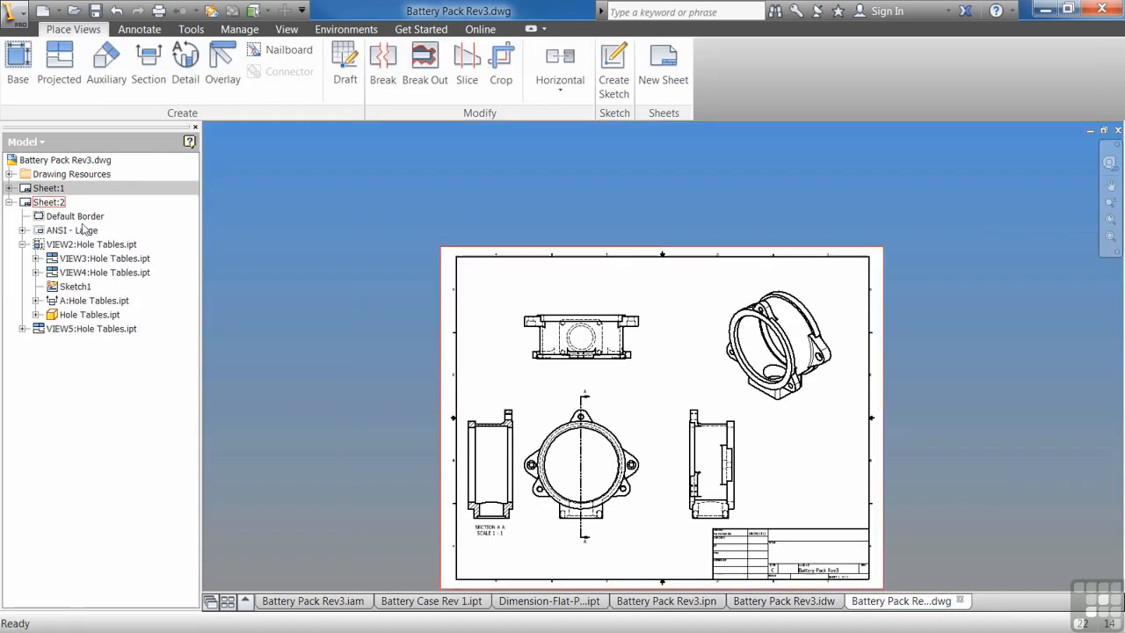
{"action": "left_click_drag", "start_coordinate": [560, 426], "coordinate": [546, 428]}
{"action": "left_click", "coordinate": [435, 427]}
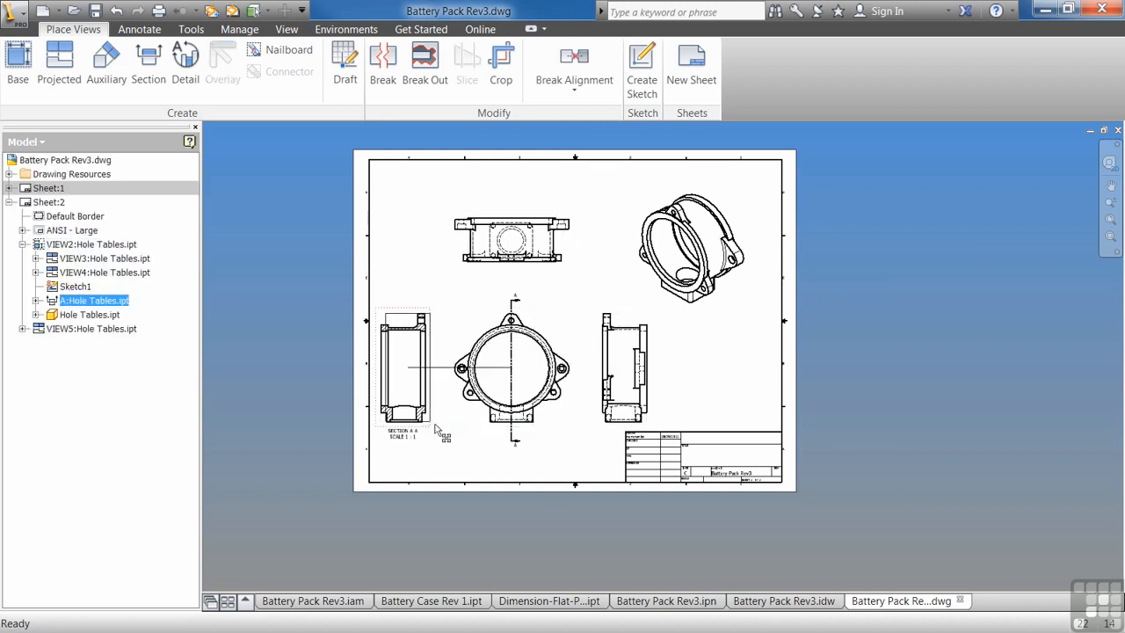
{"action": "left_click_drag", "start_coordinate": [435, 427], "coordinate": [442, 428]}
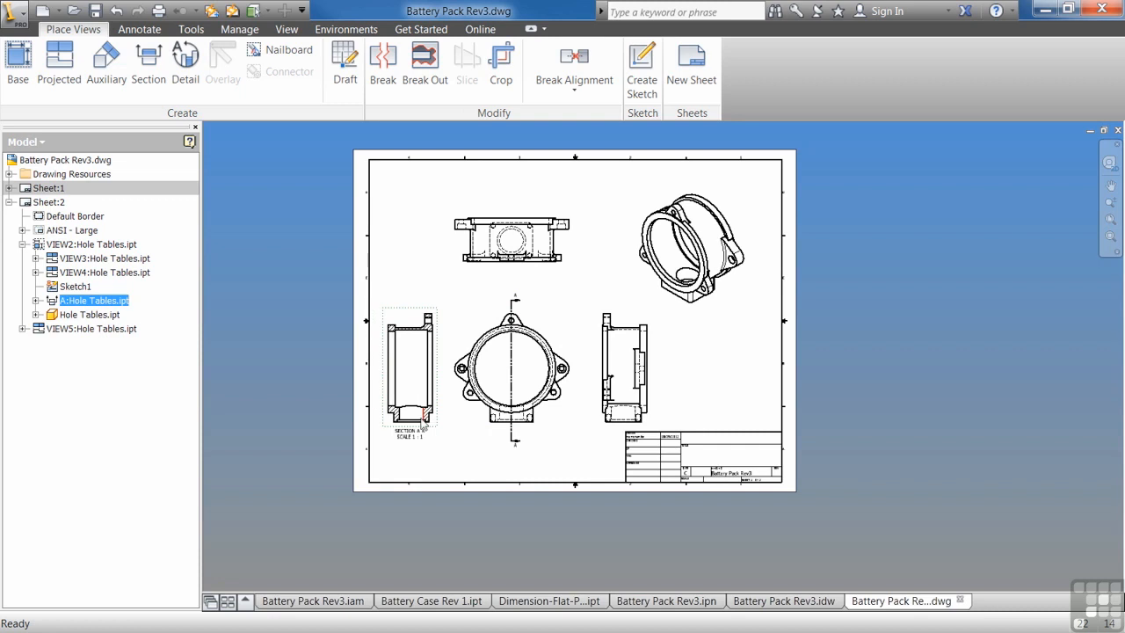
Switch back to the Battery Pack Rev3.idw drawing.
{"action": "left_click", "coordinate": [822, 605]}
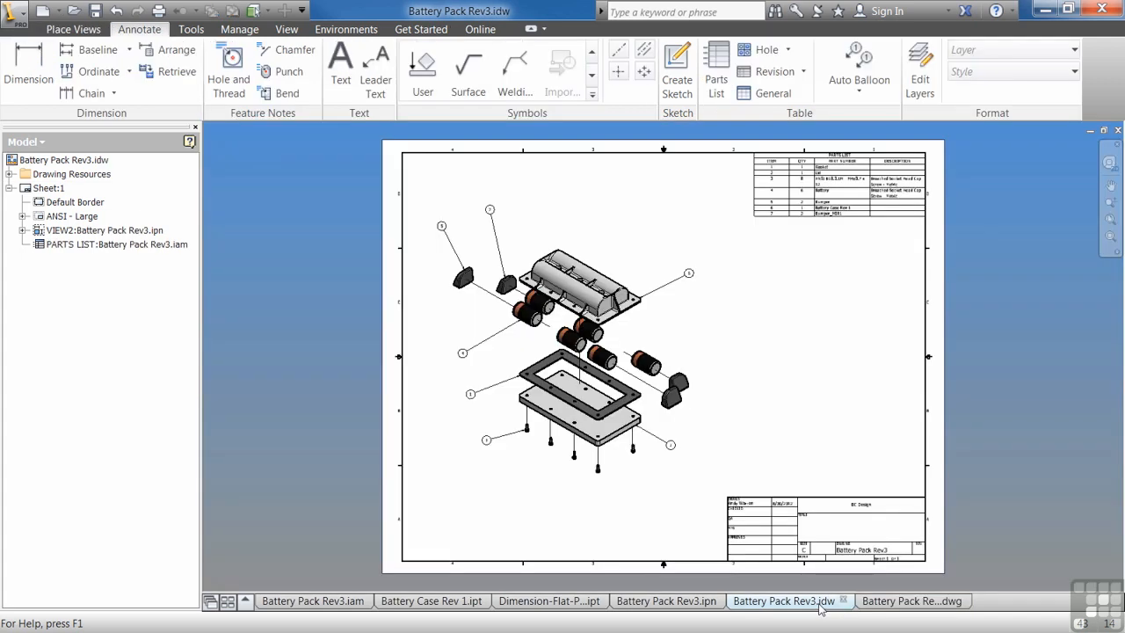